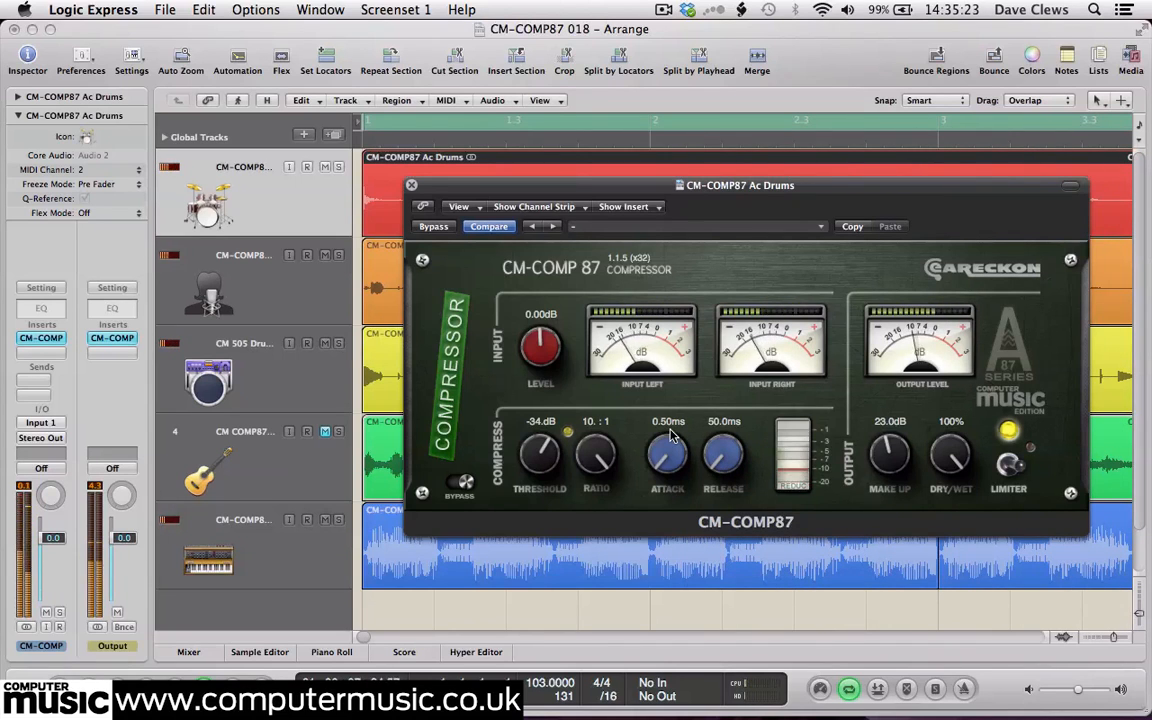
- Play back the acoustic drums and open the track's CM-COMP87 compressor, moving its window clear over the arrangement
key(space)
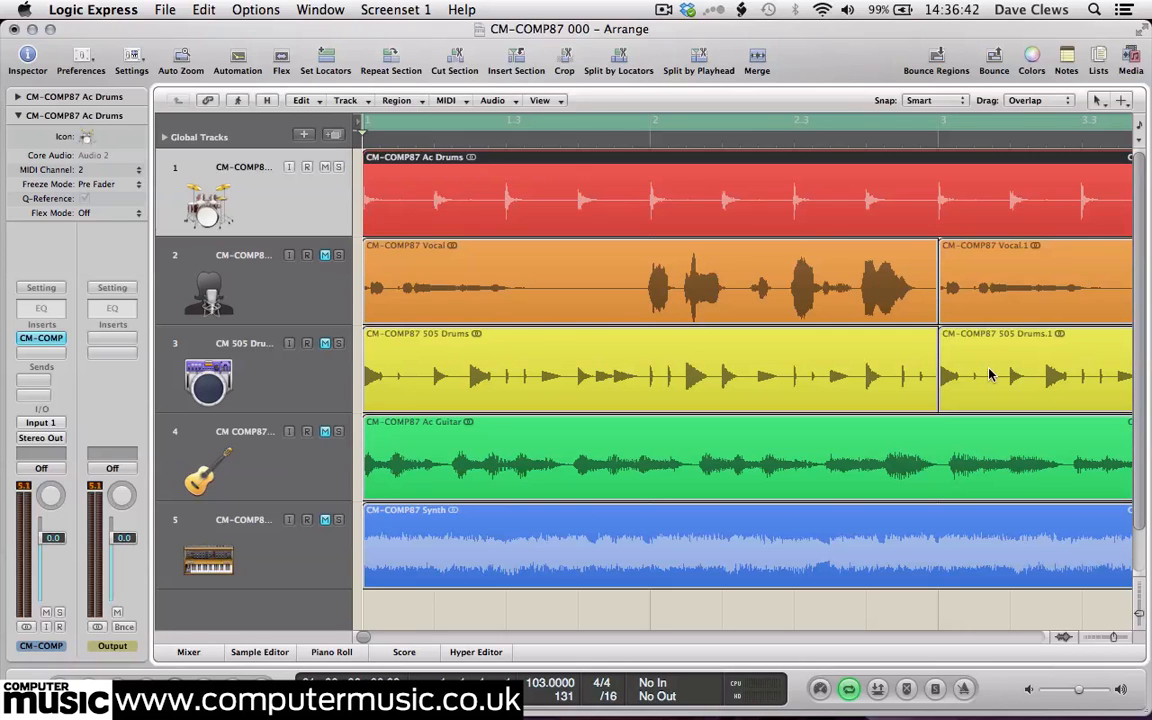
key(space)
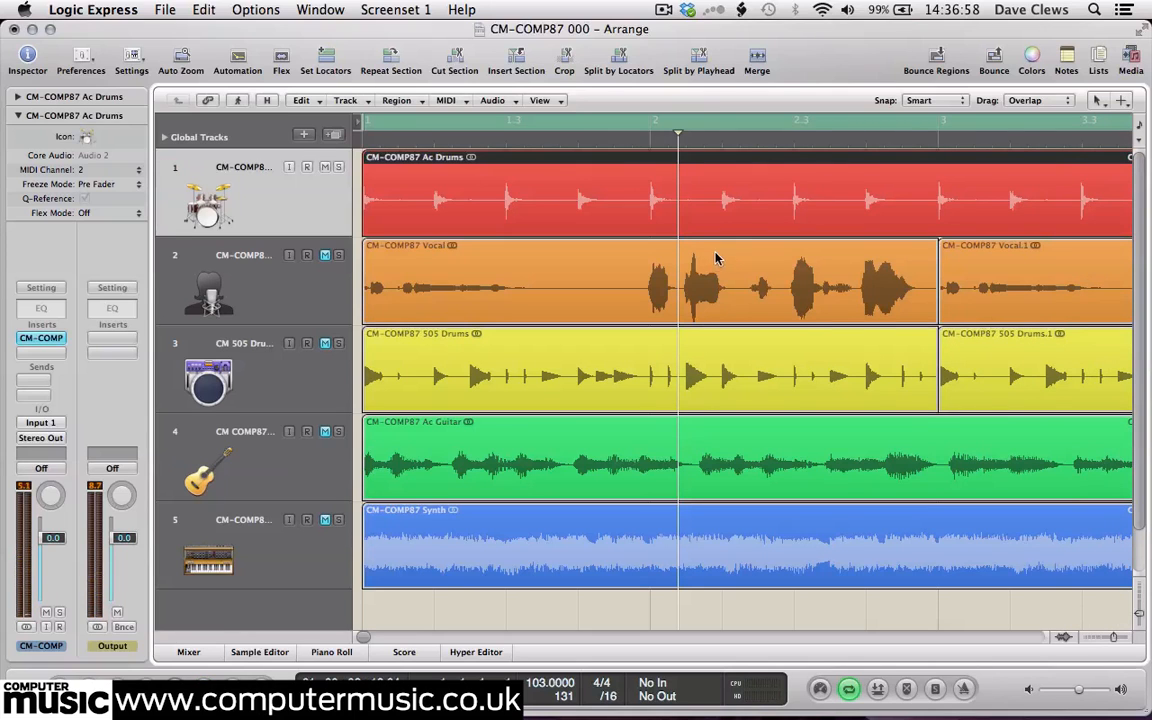
click(41, 338)
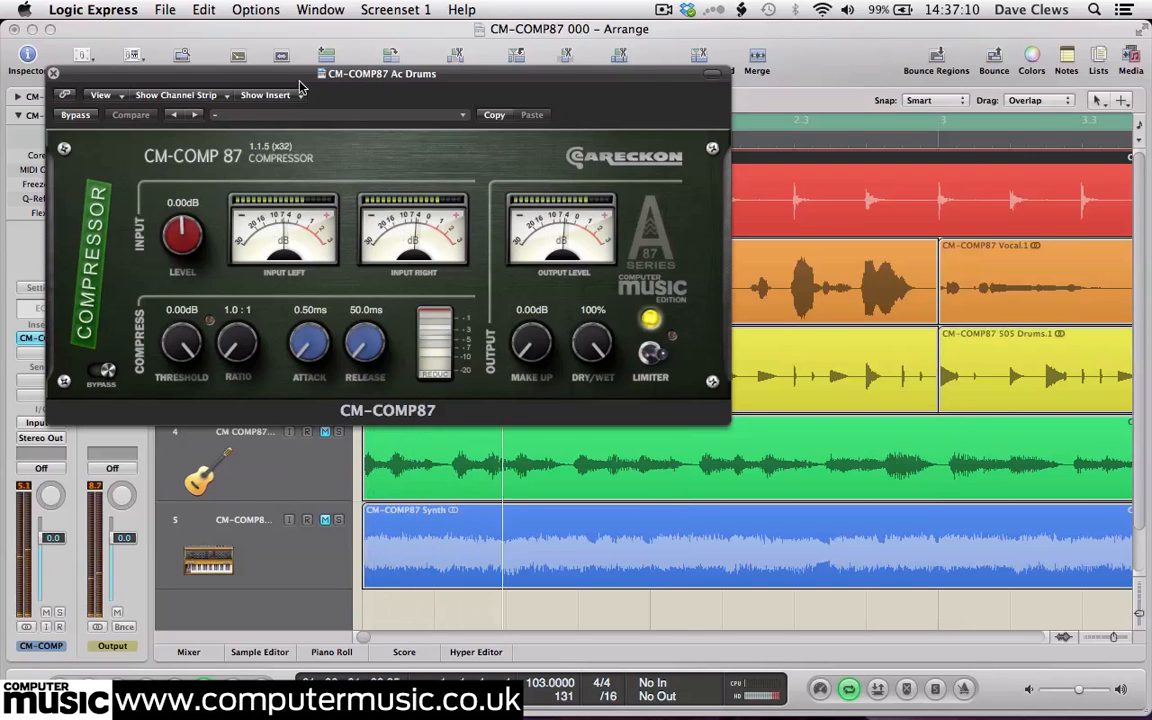
drag(296, 84, 612, 256)
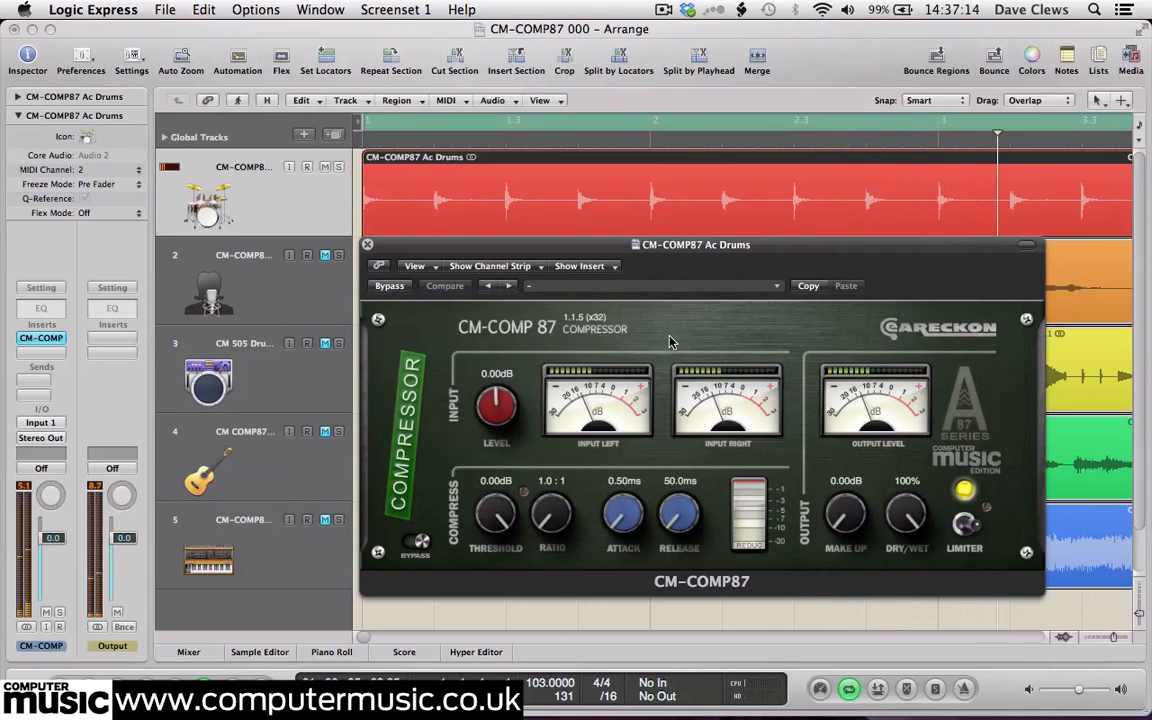
- Toggle the compressor's input meters off and on, and switch its bypass on and back off
click(632, 400)
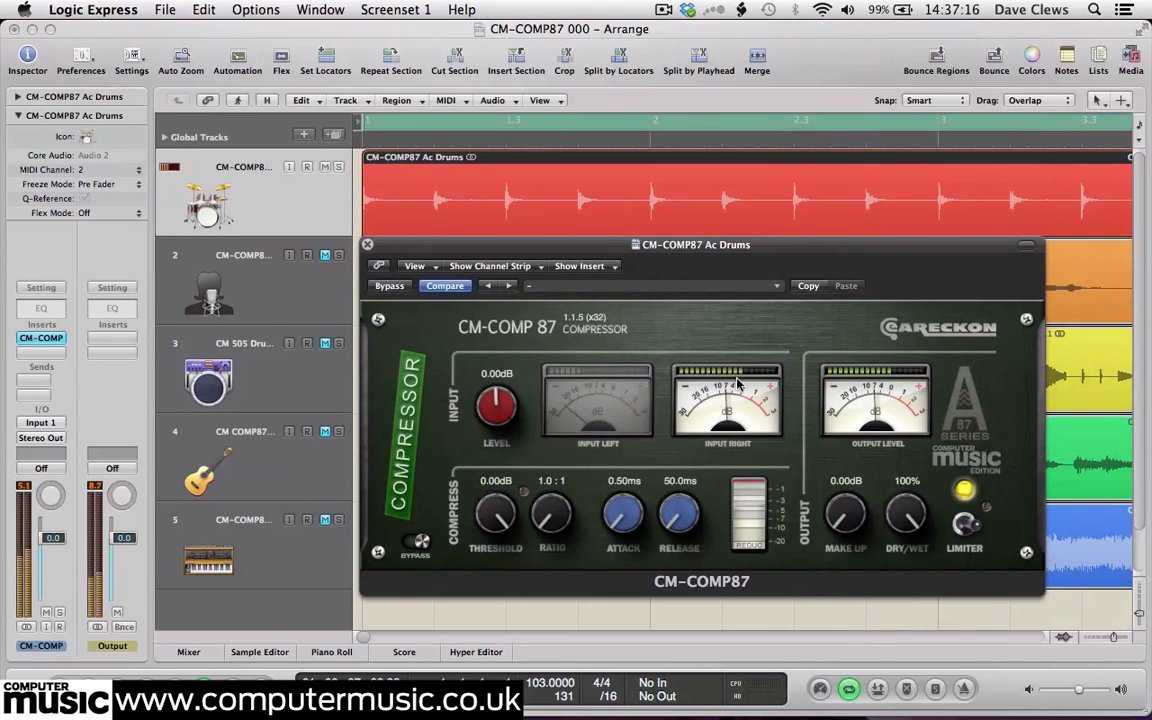
click(749, 380)
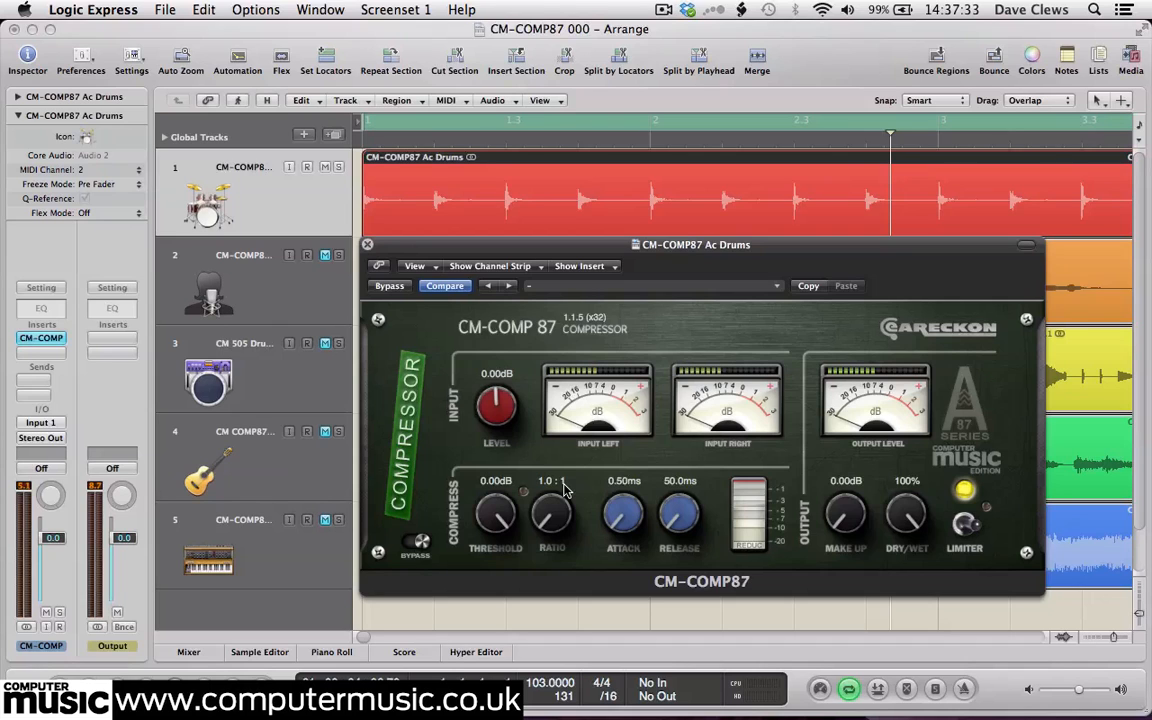
click(418, 541)
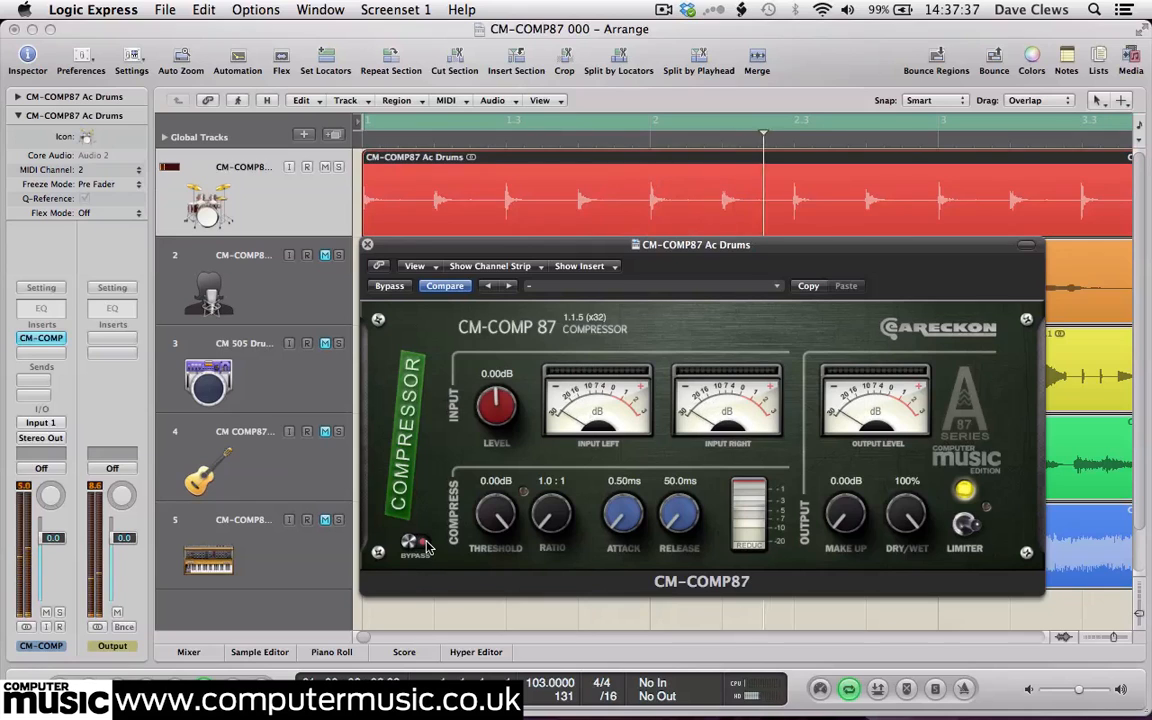
click(420, 543)
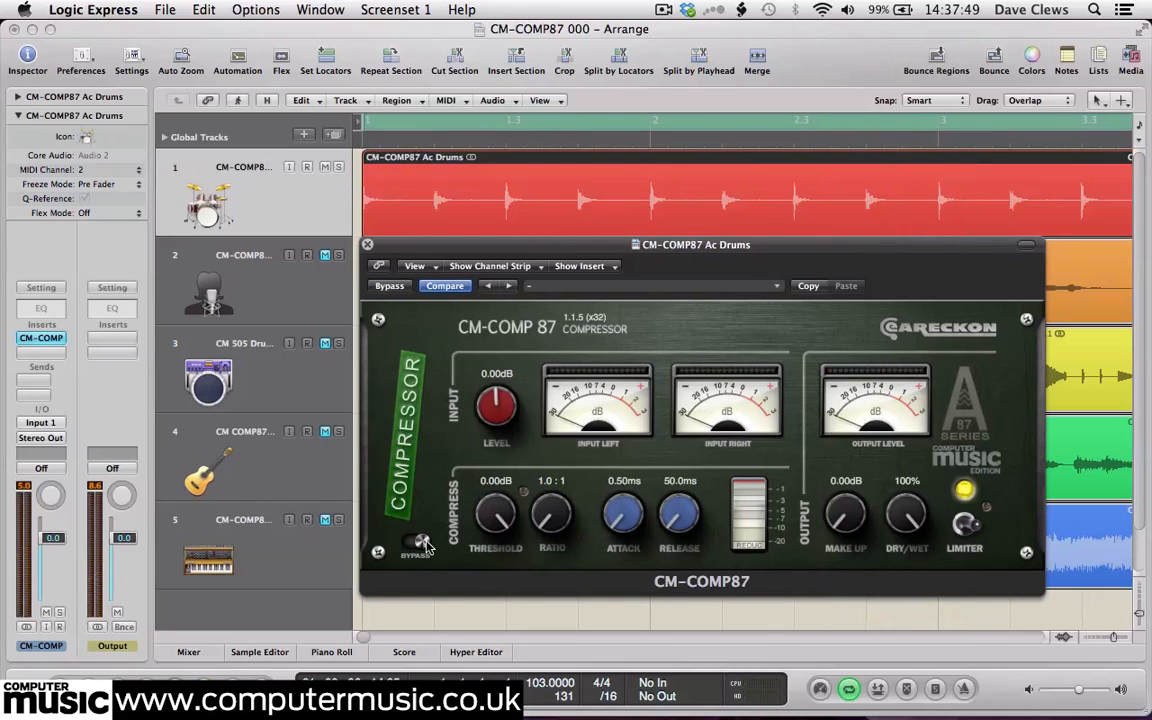
- Set the acoustic drums compressor's threshold to -18 dB and raise its ratio to 4.0:1 during playback
double_click(497, 483)
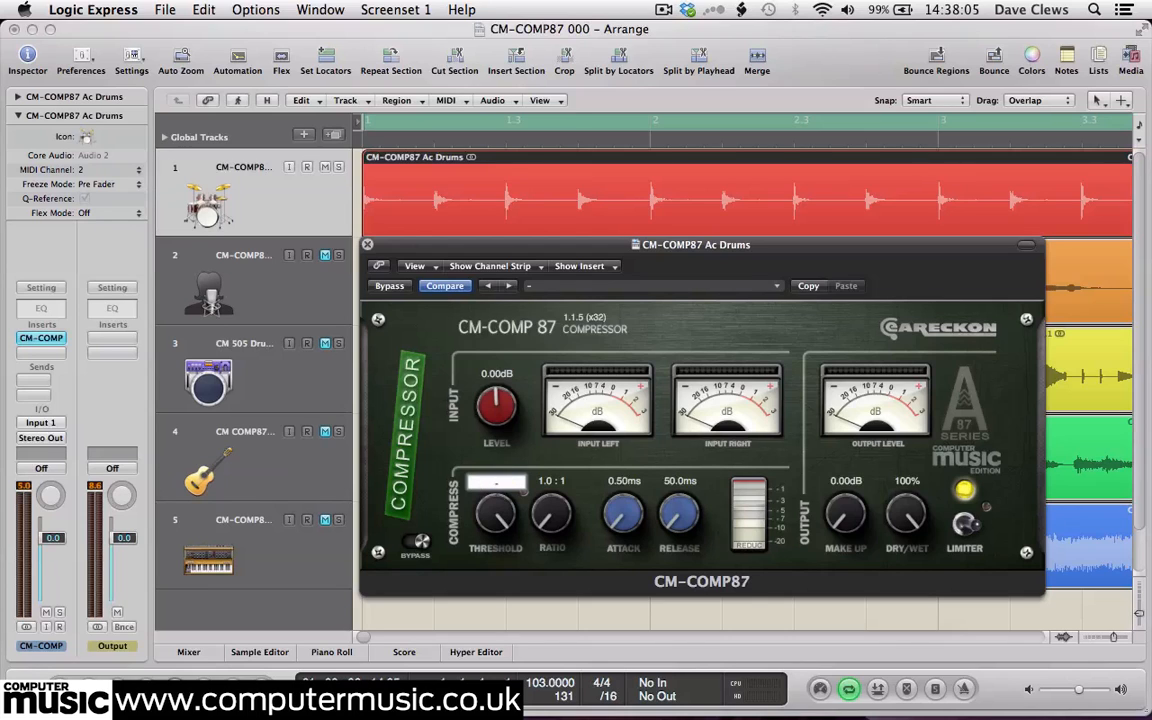
text(-18)
key(Return)
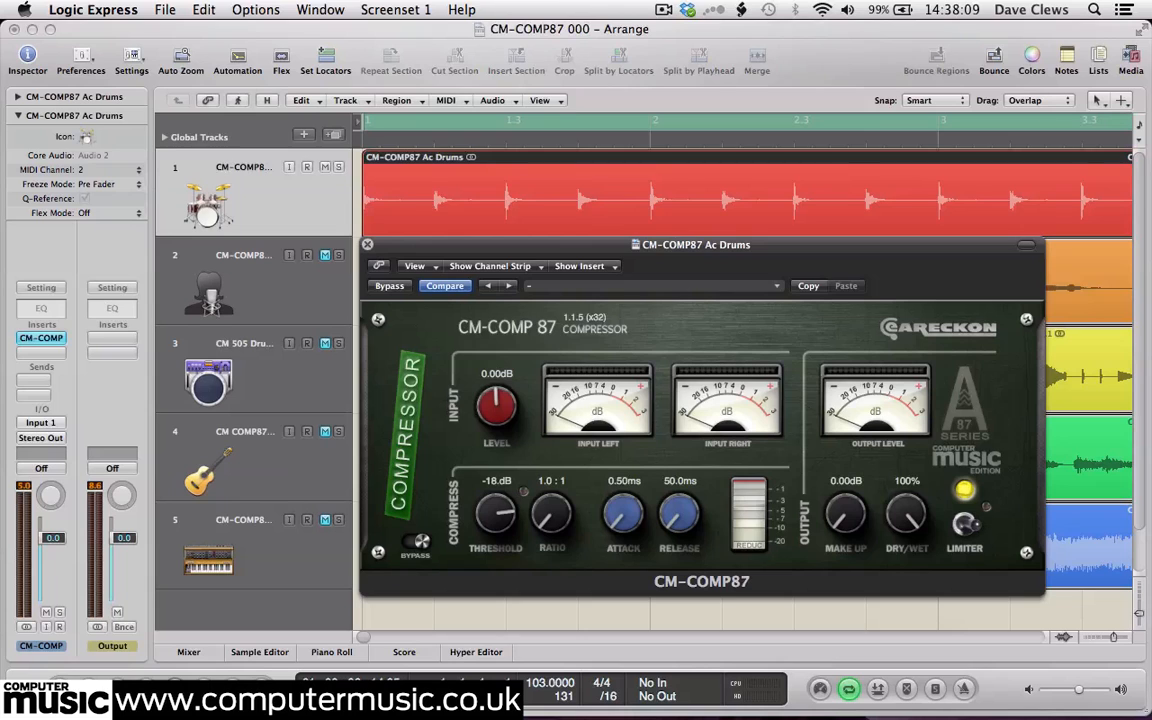
key(space)
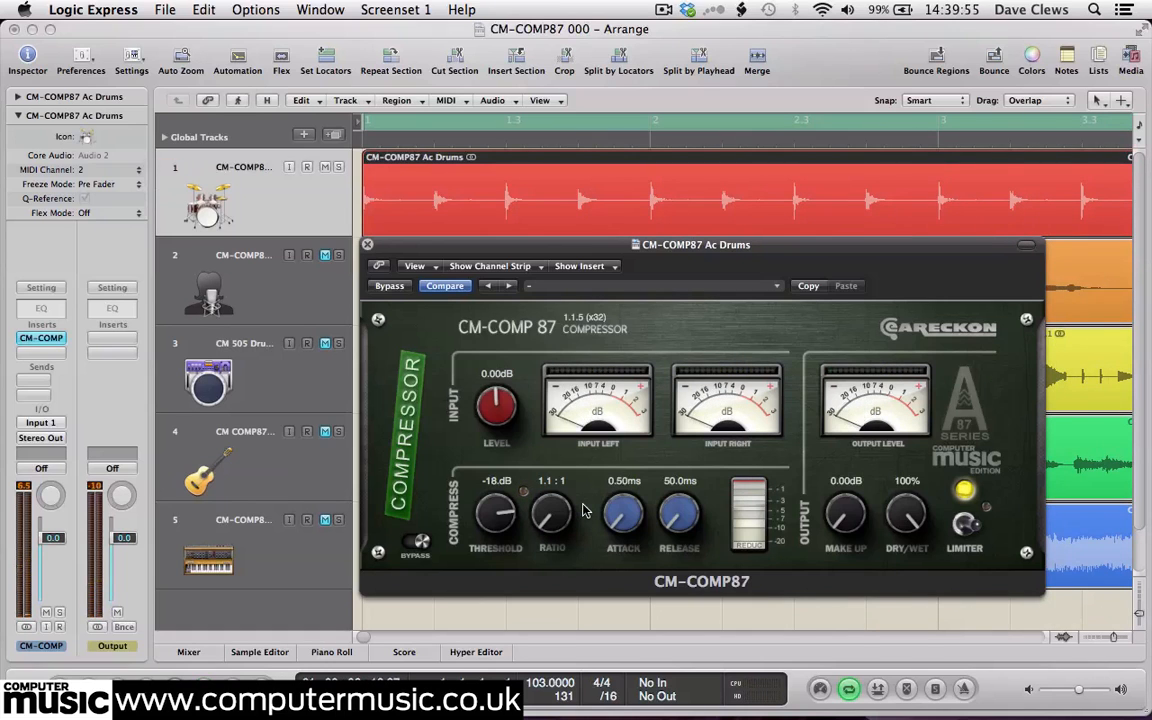
key(space)
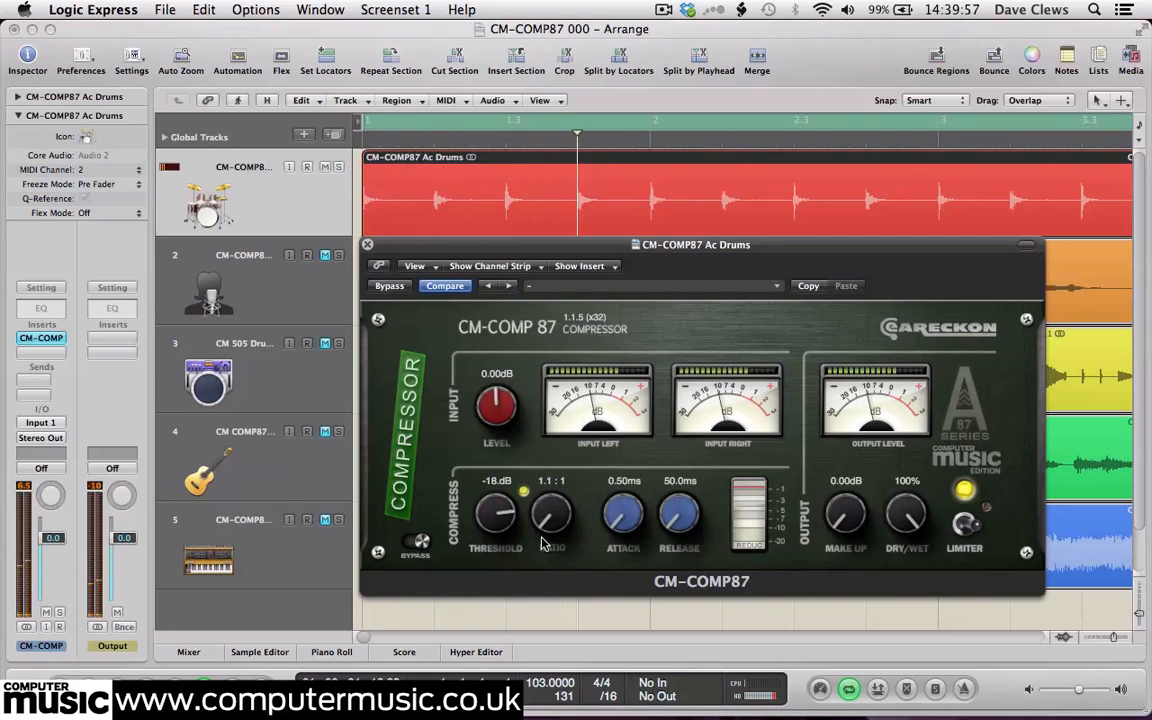
drag(541, 543, 567, 484)
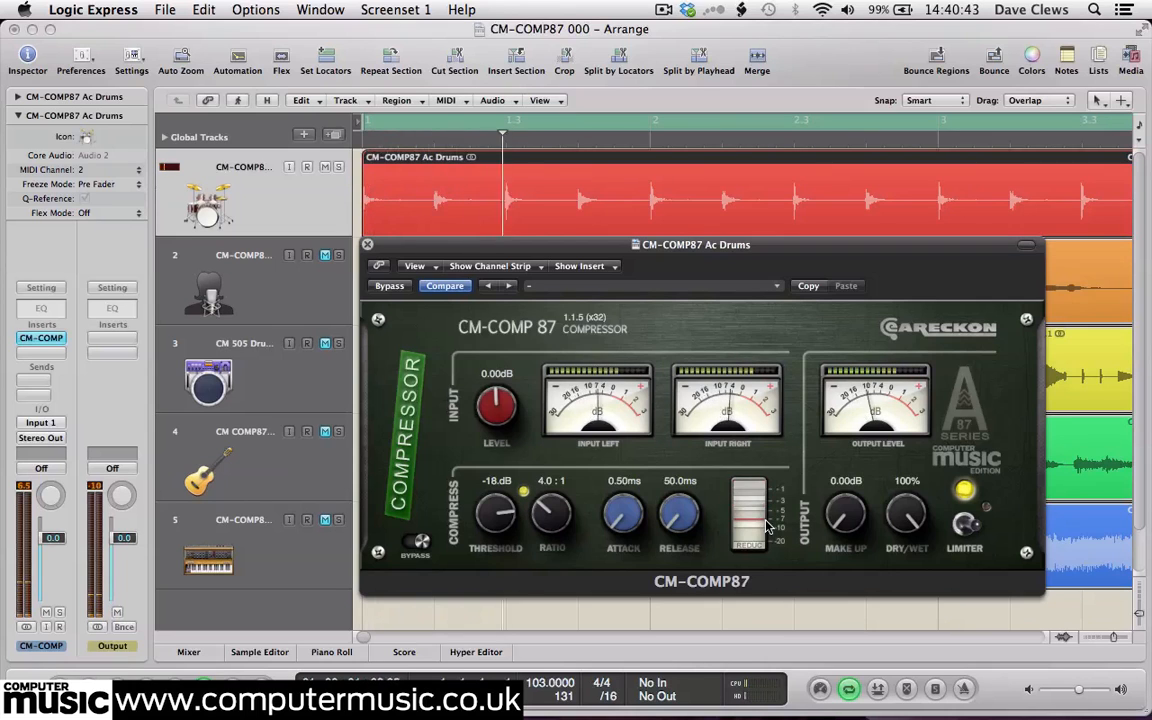
- Set the acoustic drums compressor's make-up gain to 8 dB
double_click(845, 482)
text(8)
key(Return)
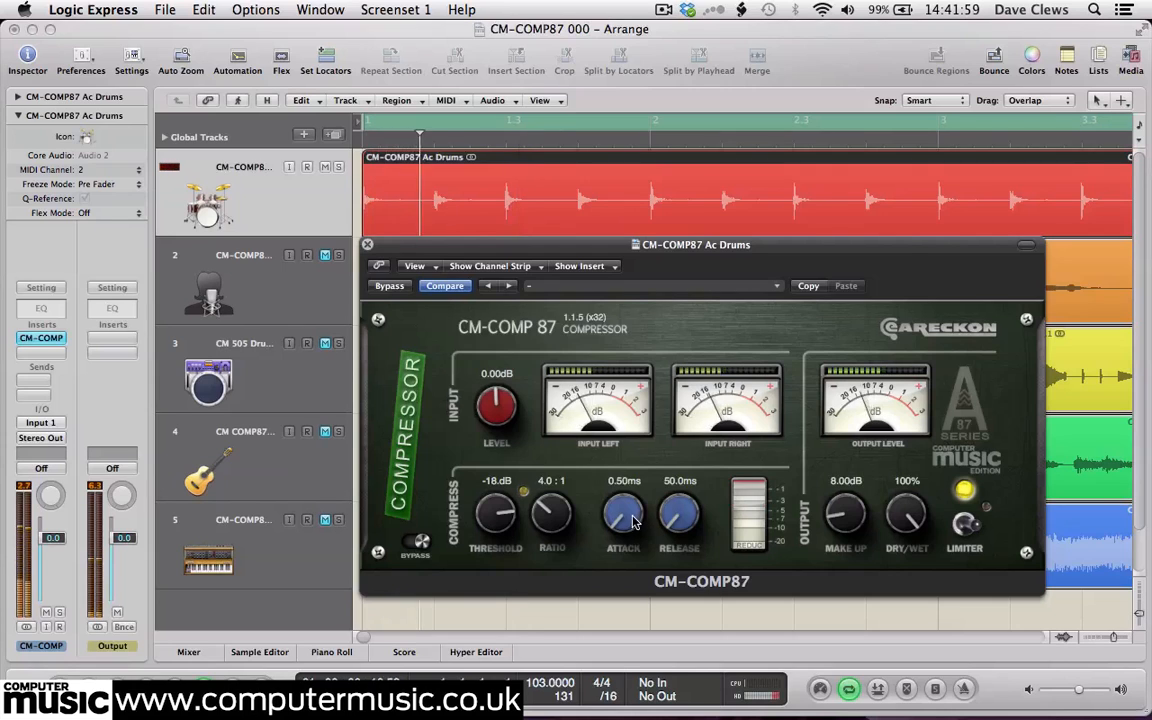
- Try out the attack control and raise the release to about 750 ms while the acoustic drums play
drag(628, 515, 628, 507)
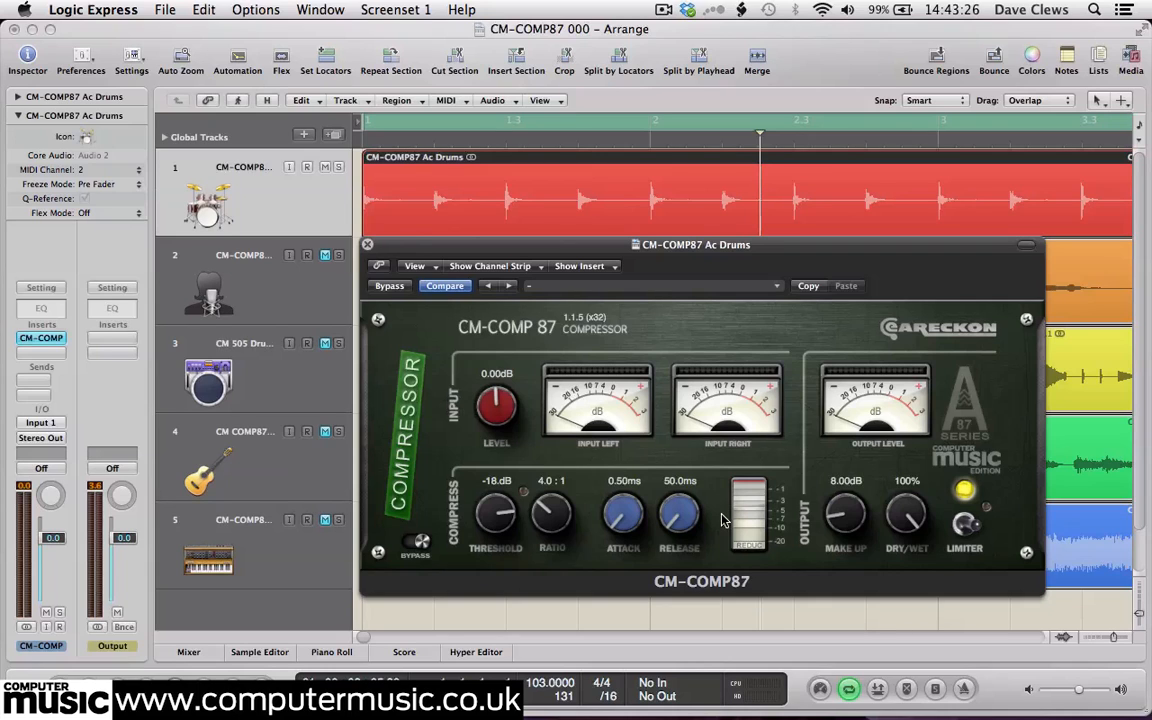
key(space)
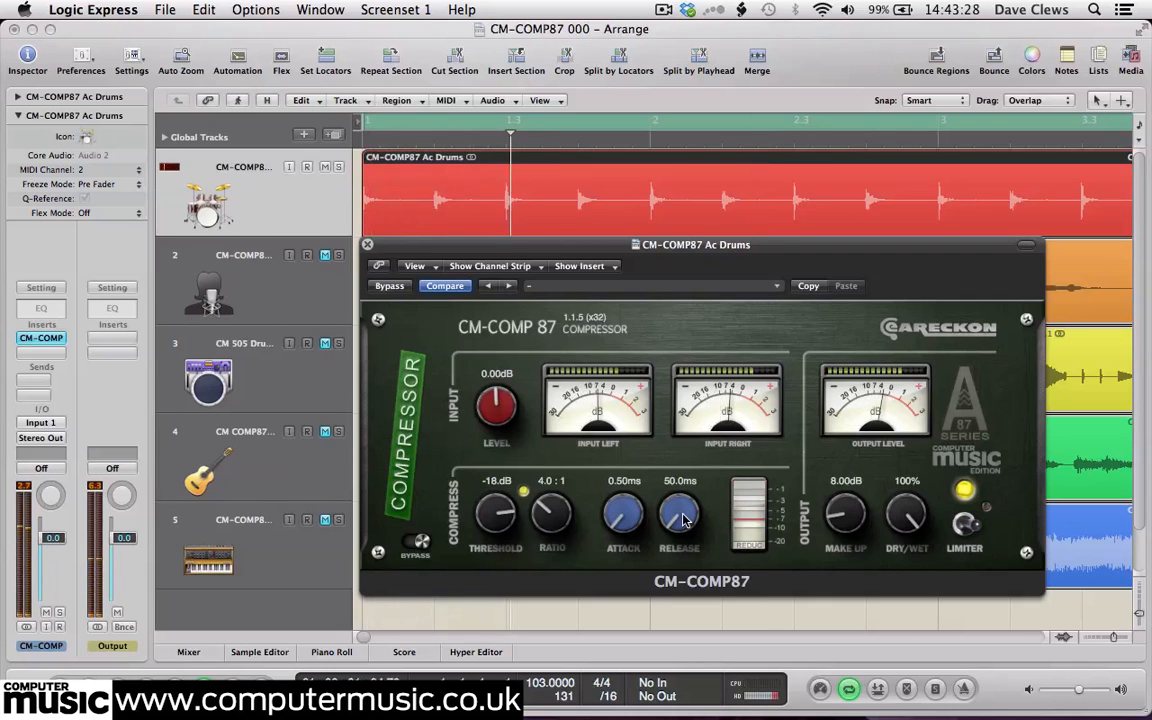
drag(684, 519, 693, 480)
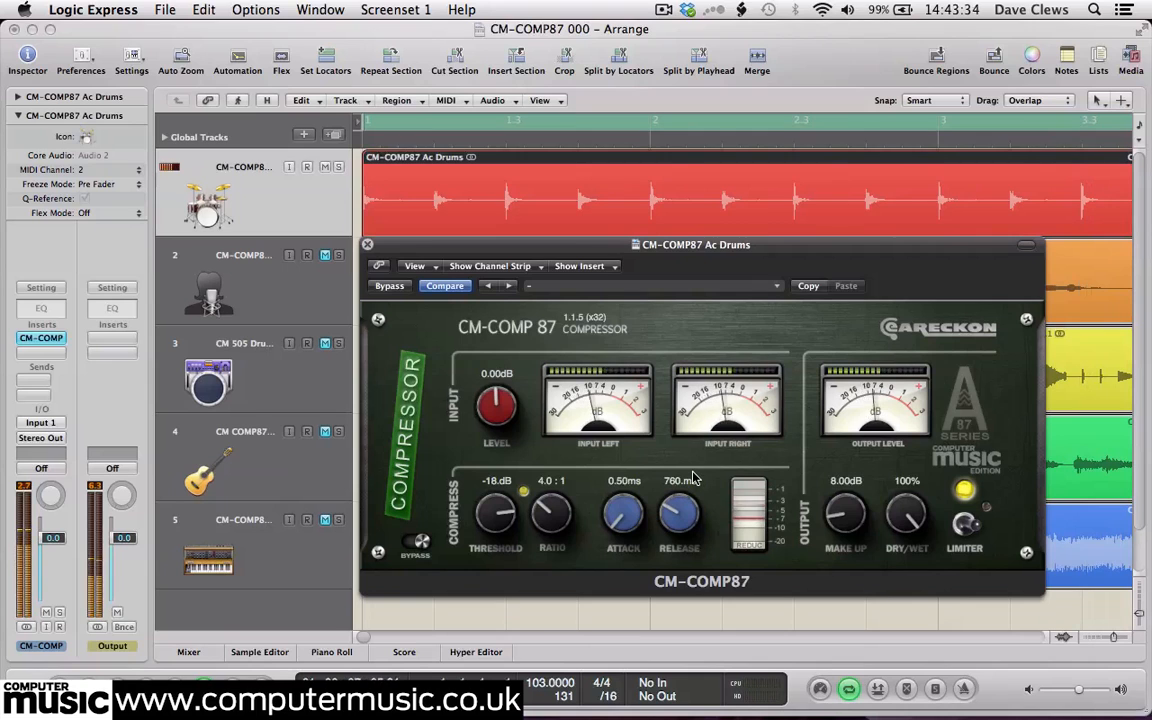
drag(693, 480, 696, 468)
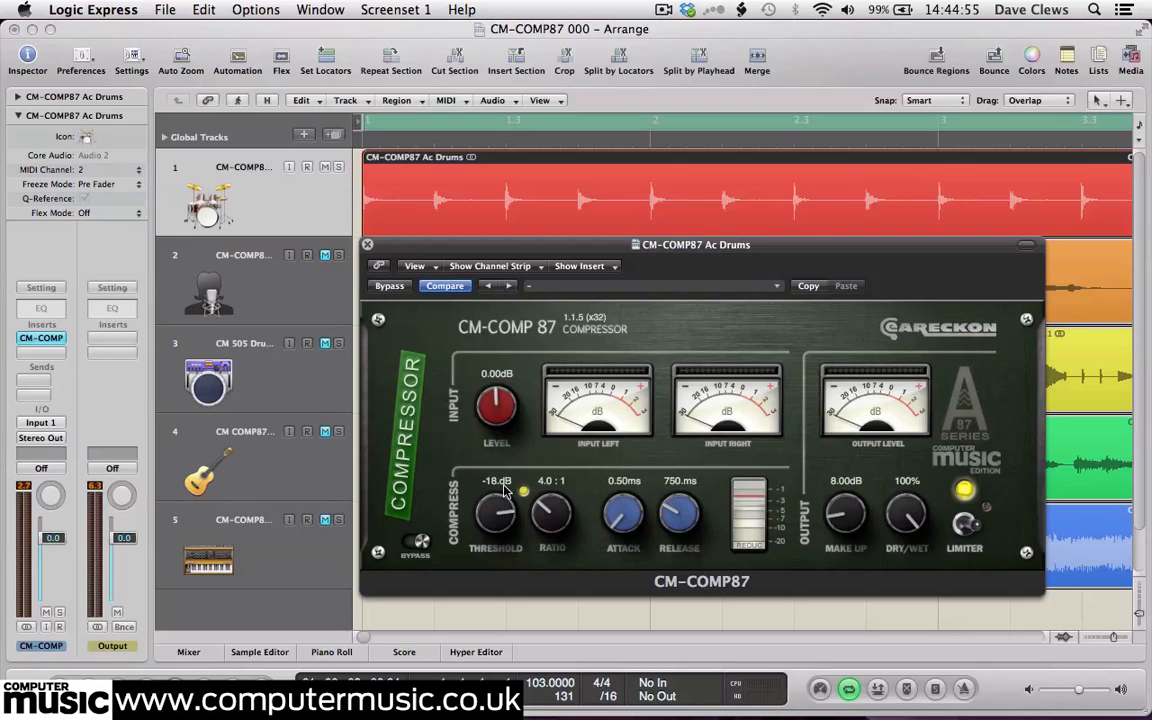
- Set the acoustic drums compressor's threshold to -34 dB and its ratio to 10:1
double_click(500, 484)
text(-34)
key(Return)
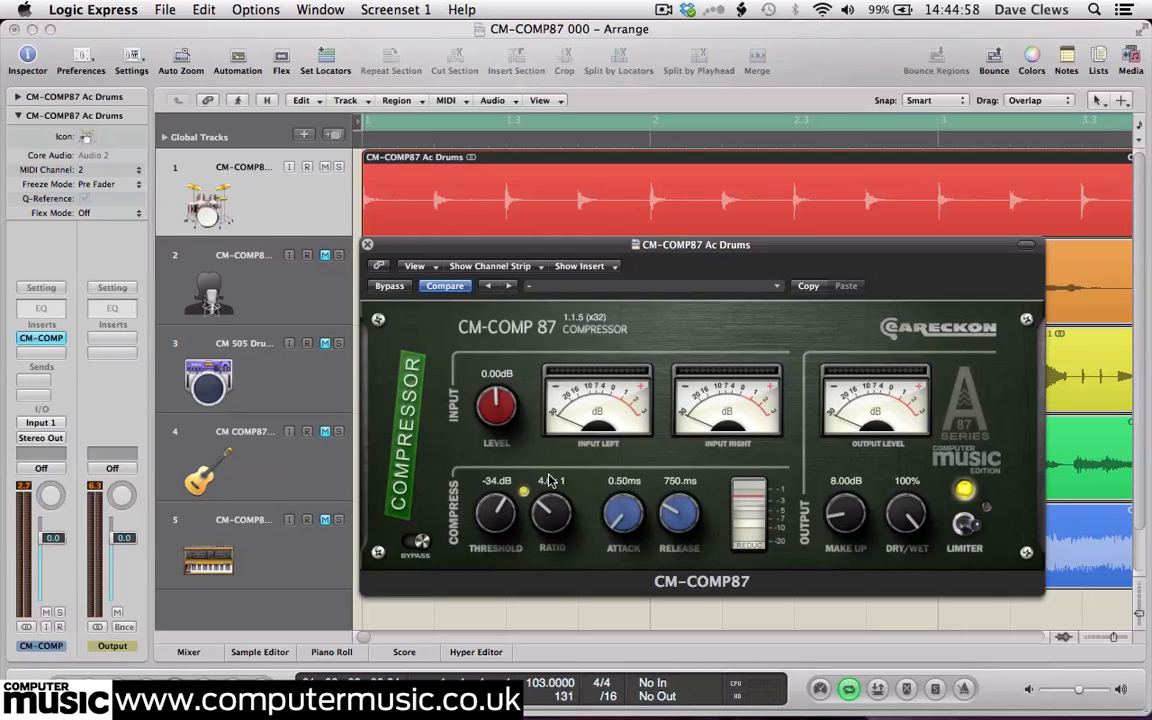
double_click(551, 481)
text(10)
key(Return)
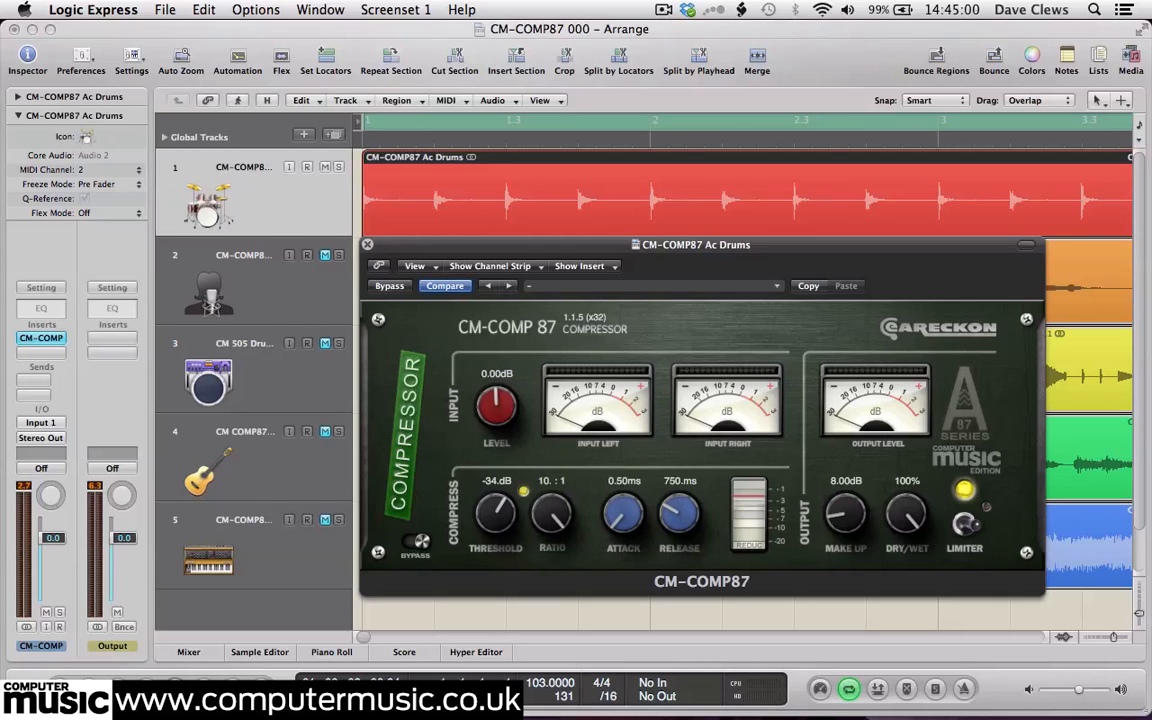
- Set the acoustic drums compressor's release to 50 ms and its make-up gain to 23 dB
double_click(680, 481)
text(50)
key(Return)
double_click(845, 481)
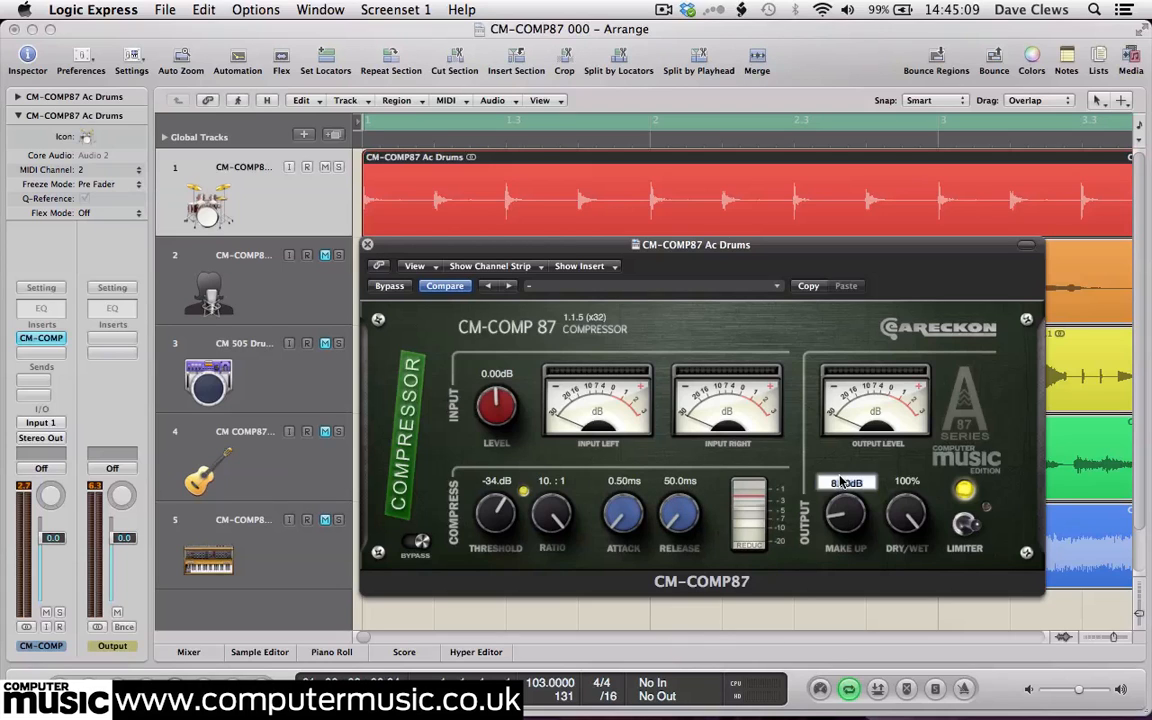
text(23)
key(Return)
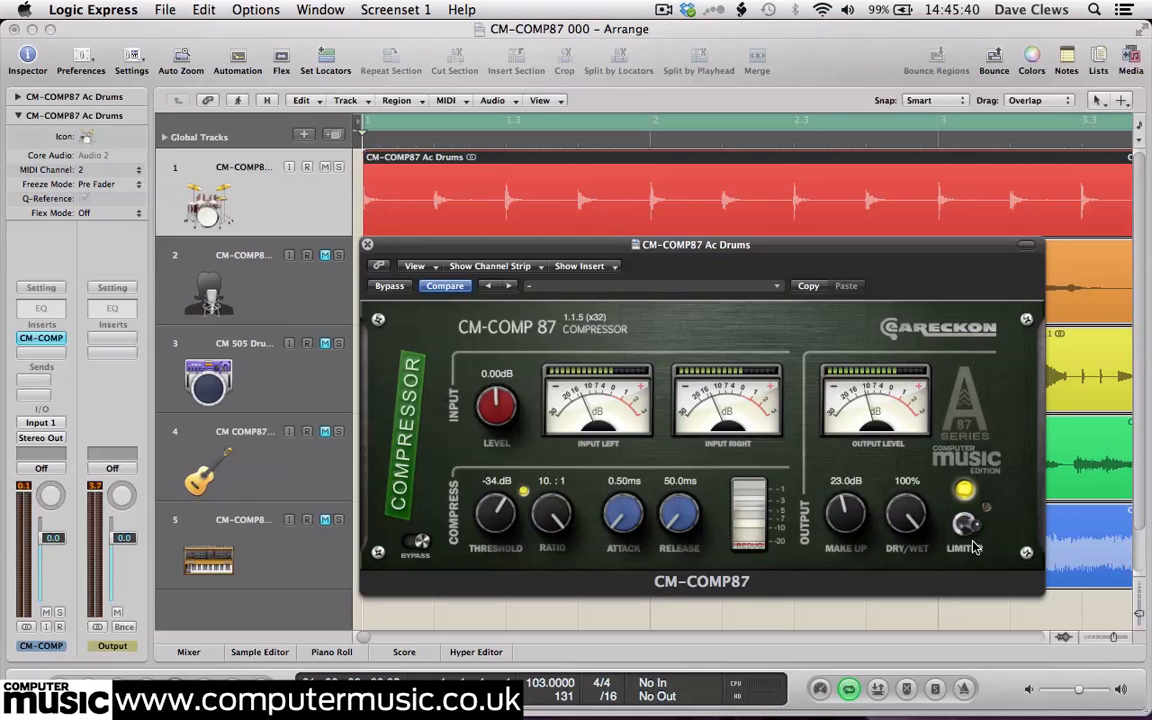
- Lower the dry/wet mix of the acoustic drums compressor
click(906, 483)
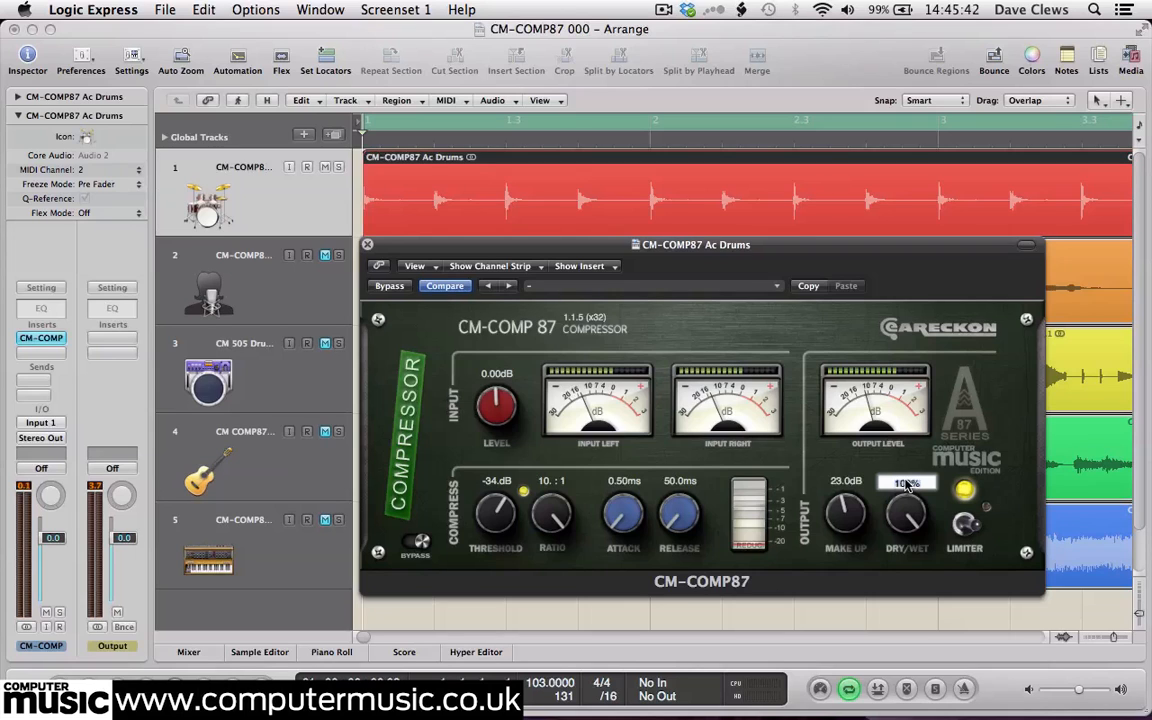
text(7)
key(Return)
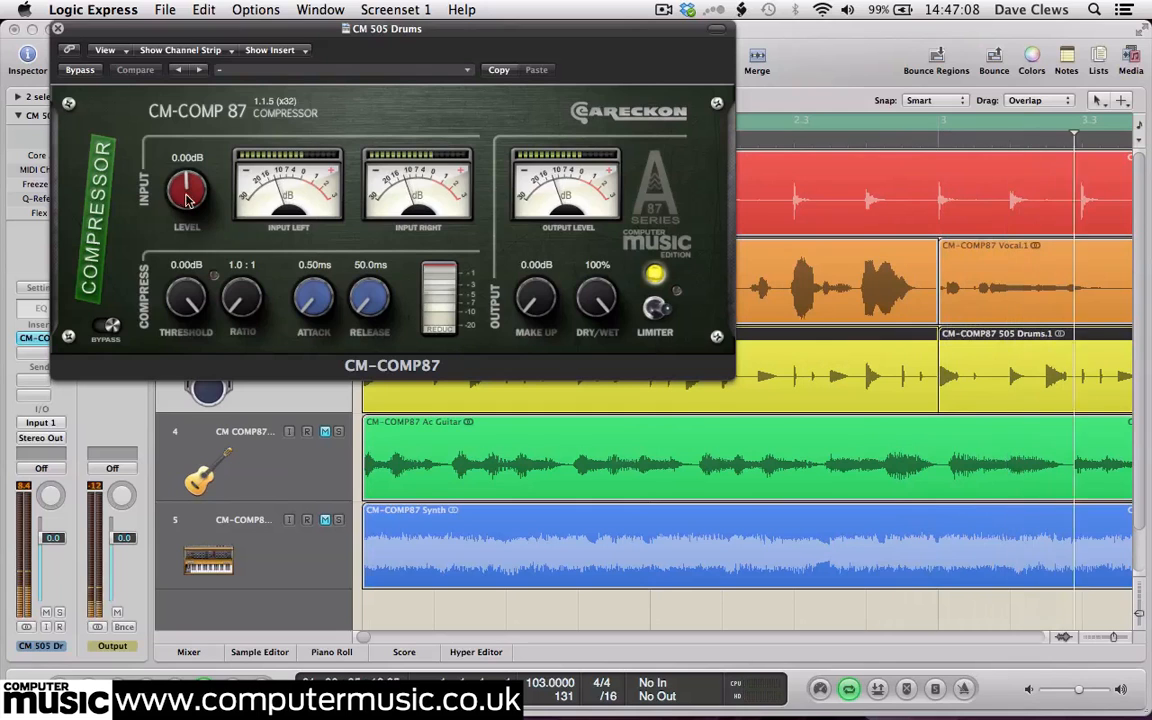
- Set the CM 505 Drums compressor's input level to 2 dB and its threshold to -12 dB
text(2)
key(Return)
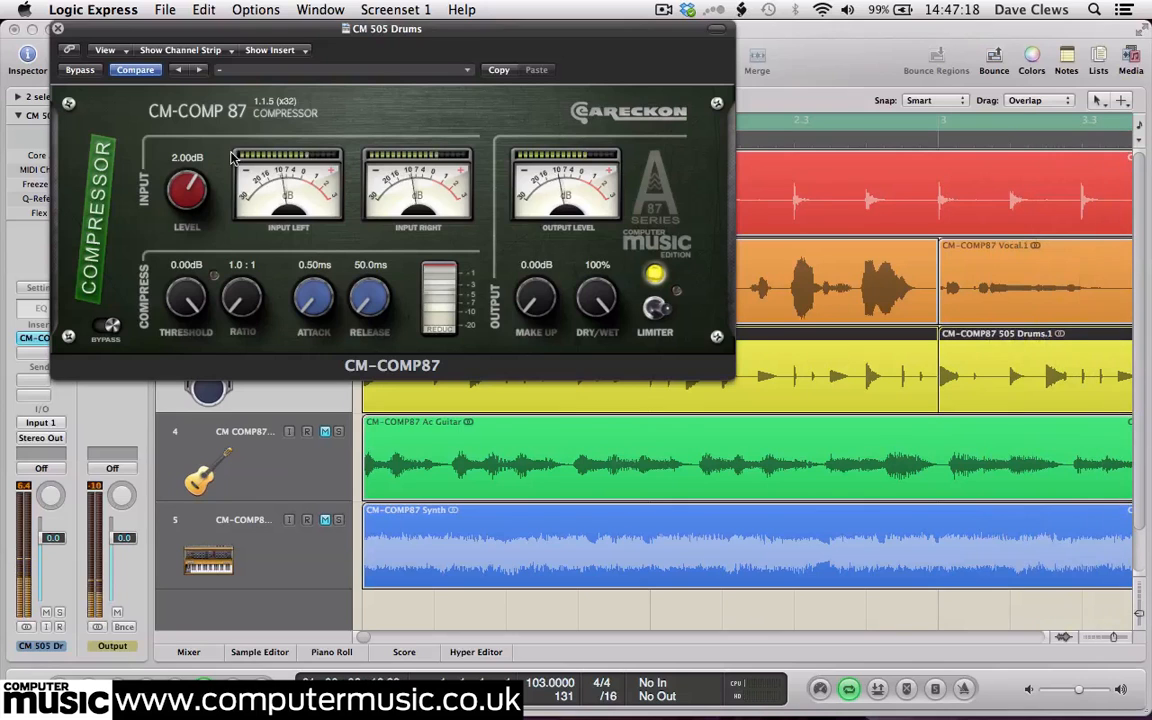
double_click(181, 265)
text(-12)
key(Return)
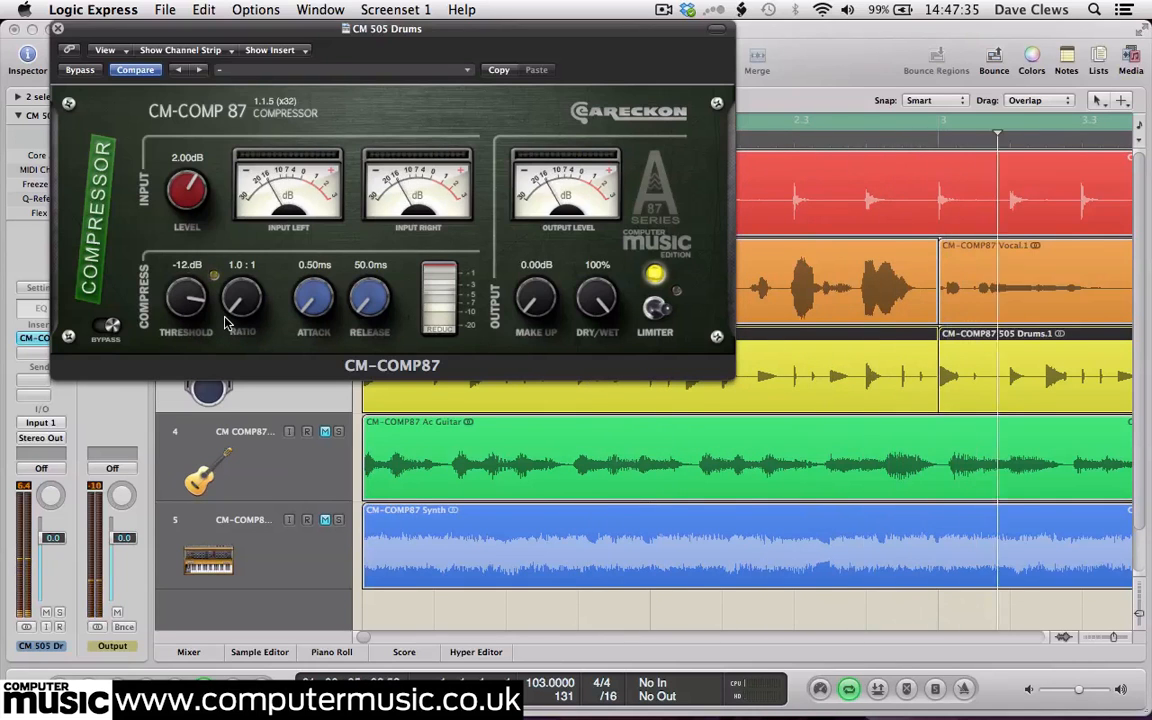
- Set the 505 drums compressor's ratio to 6.0:1 and make-up gain to 5 dB, and toggle its bypass to compare the sound
double_click(240, 267)
key(Return)
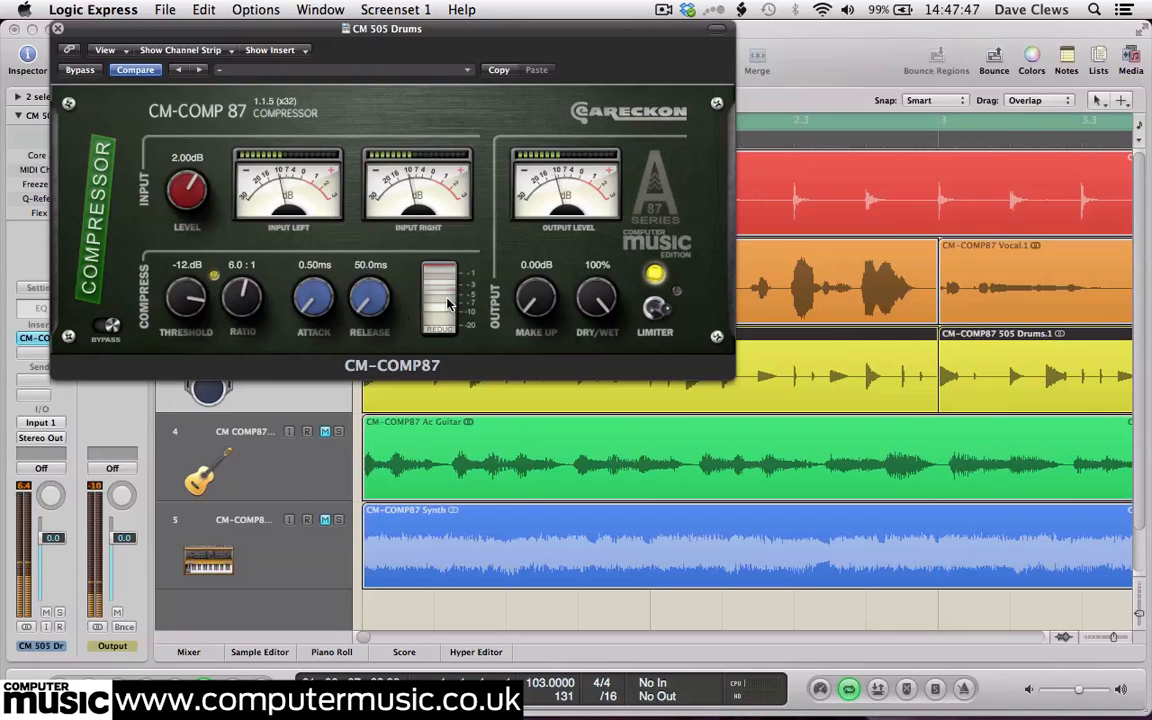
click(541, 270)
text(5)
key(Return)
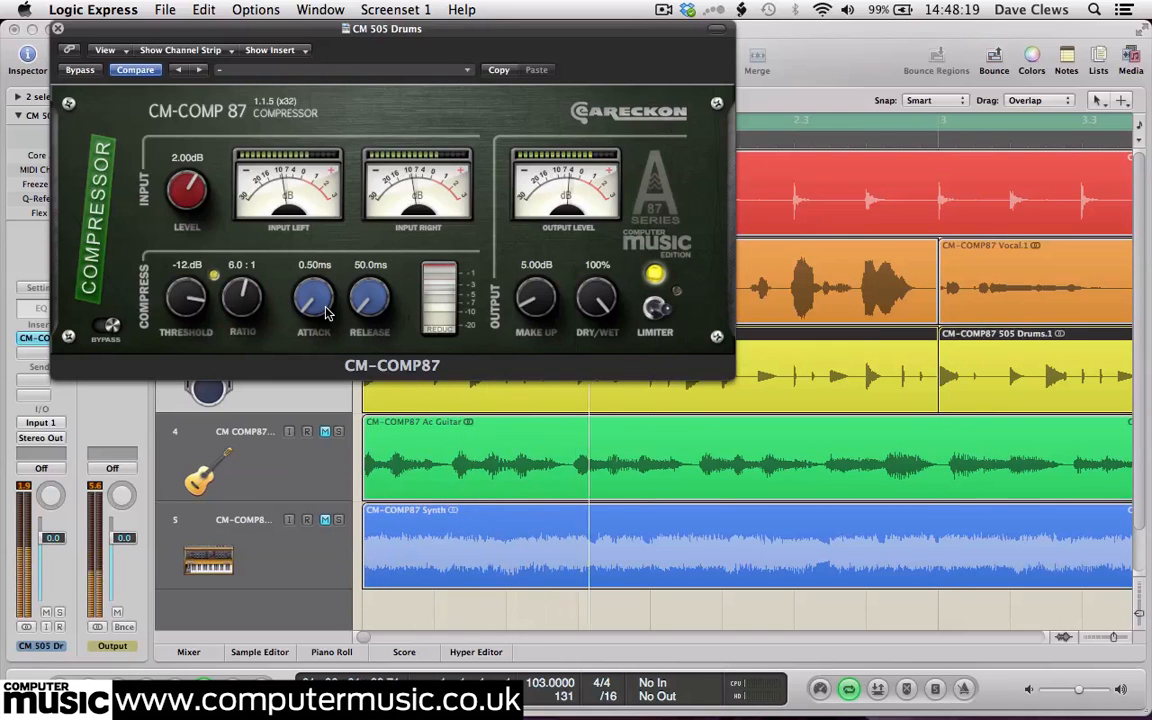
click(109, 327)
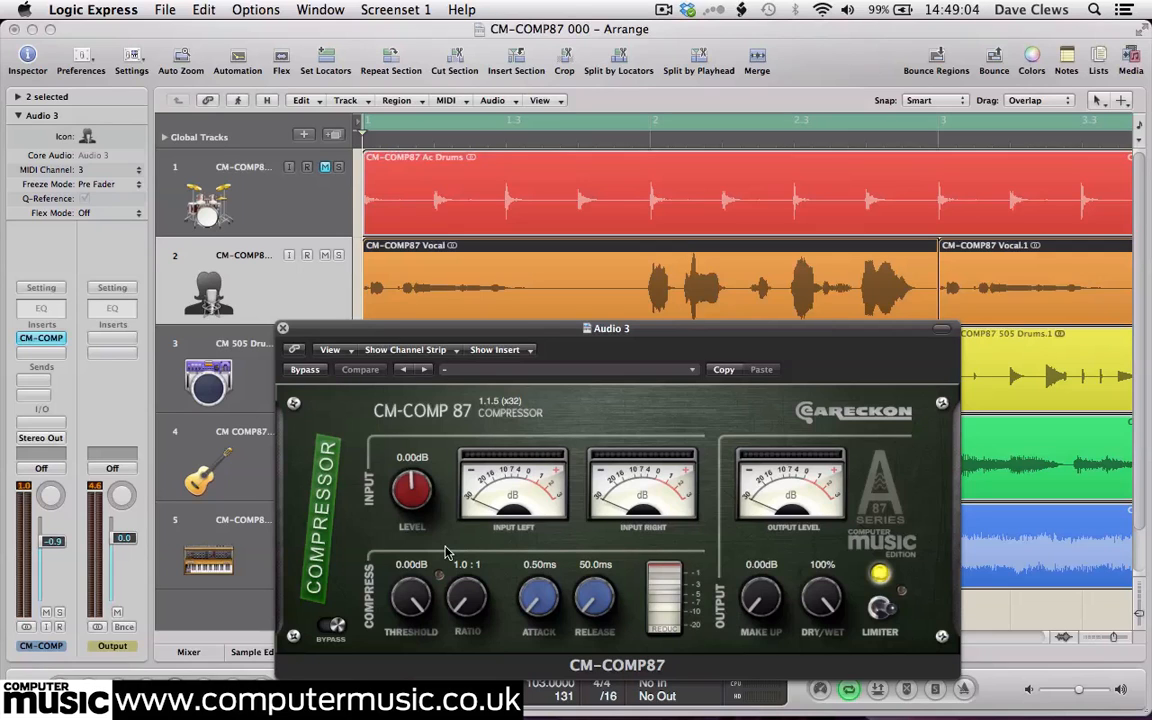
- Set the vocal track compressor's threshold to -15 dB and its ratio to 6.5:1
double_click(414, 566)
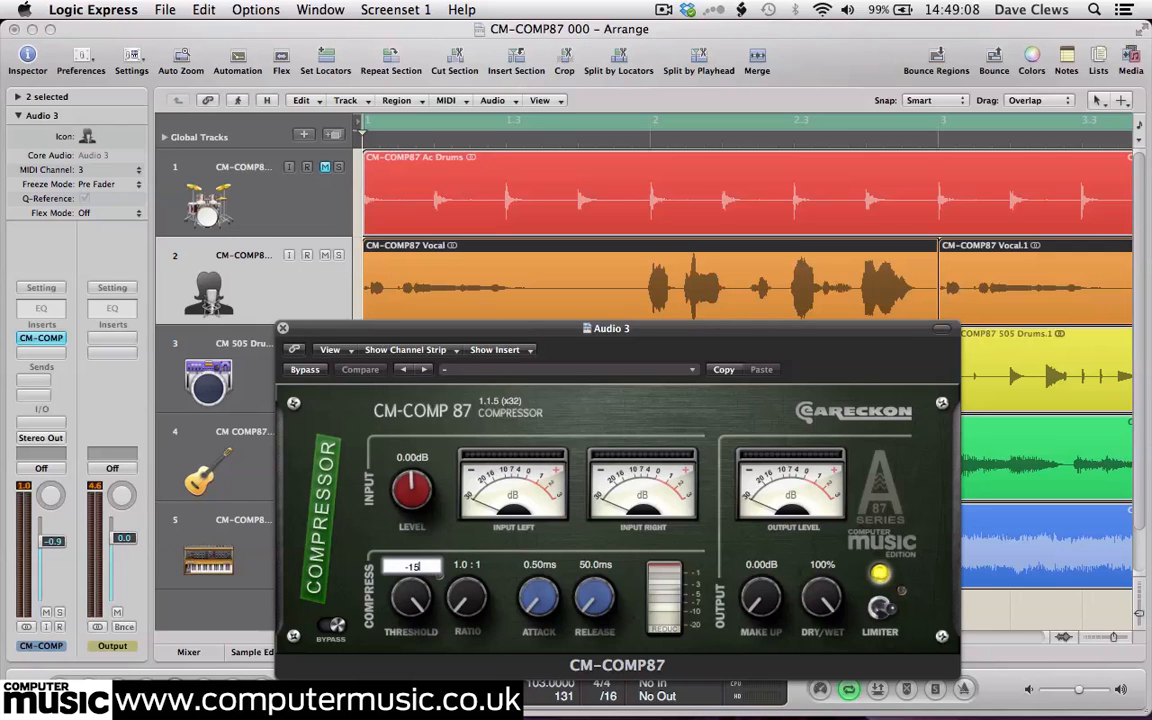
text(-15)
key(Return)
key(space)
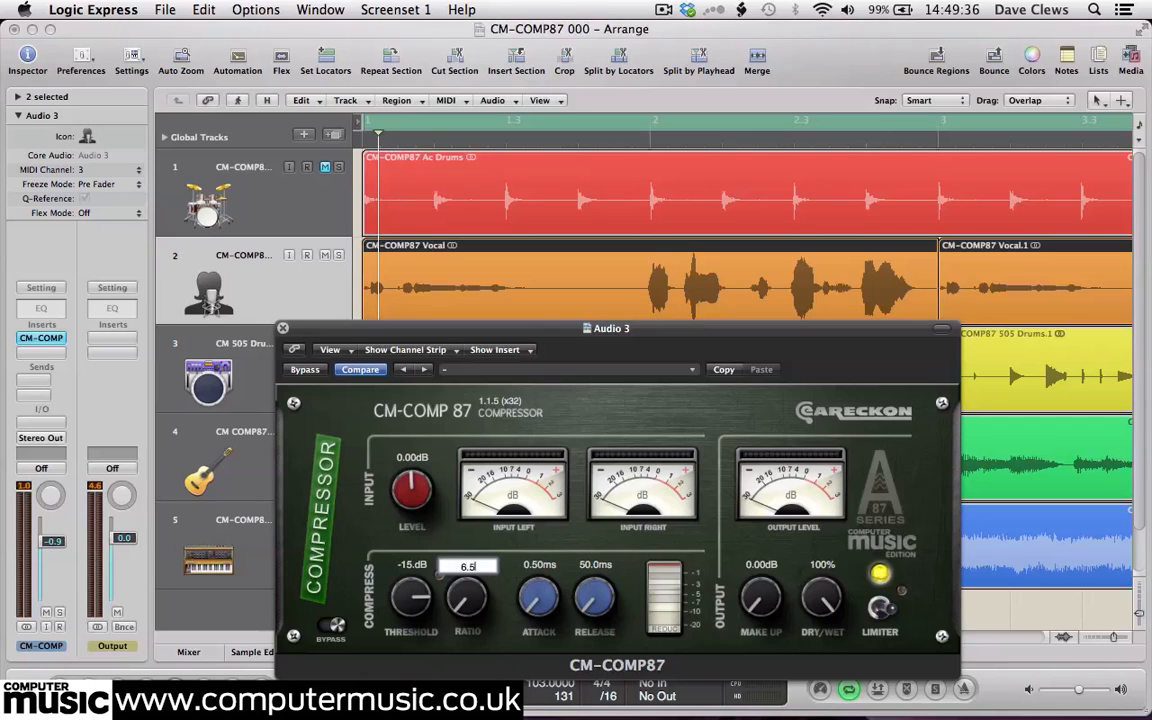
key(Return)
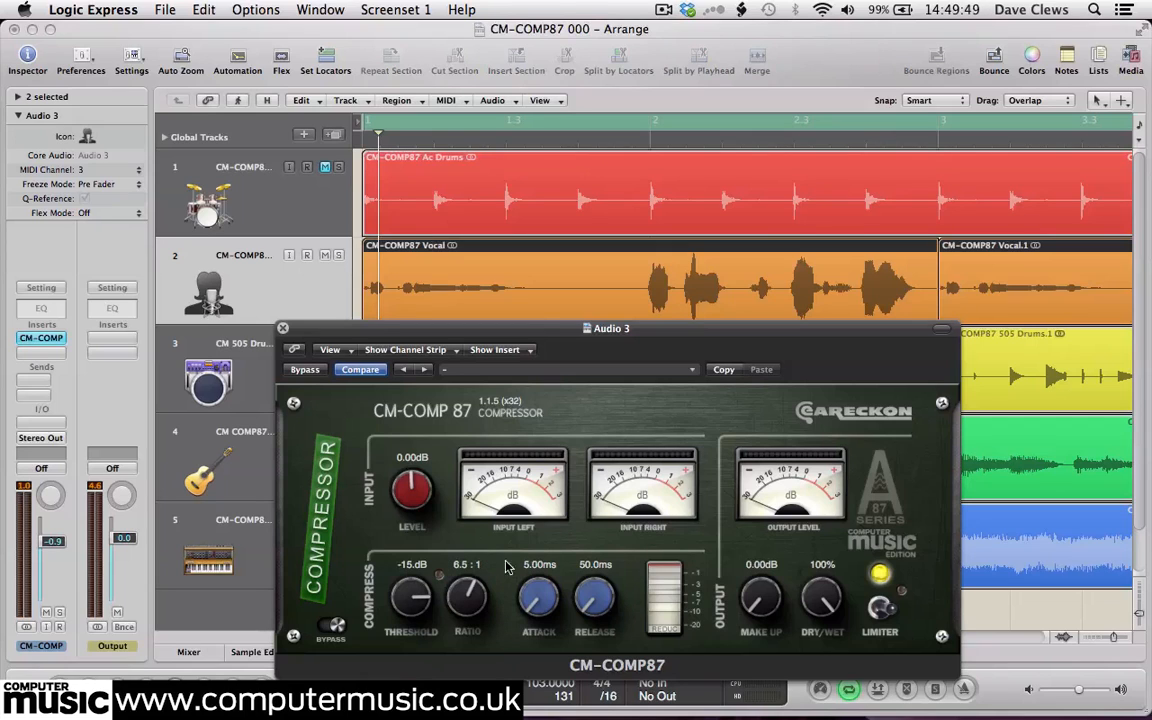
- Set the vocal compressor's attack to 5 ms and release to 350 ms, and play back the vocal
double_click(537, 565)
key(Return)
double_click(585, 569)
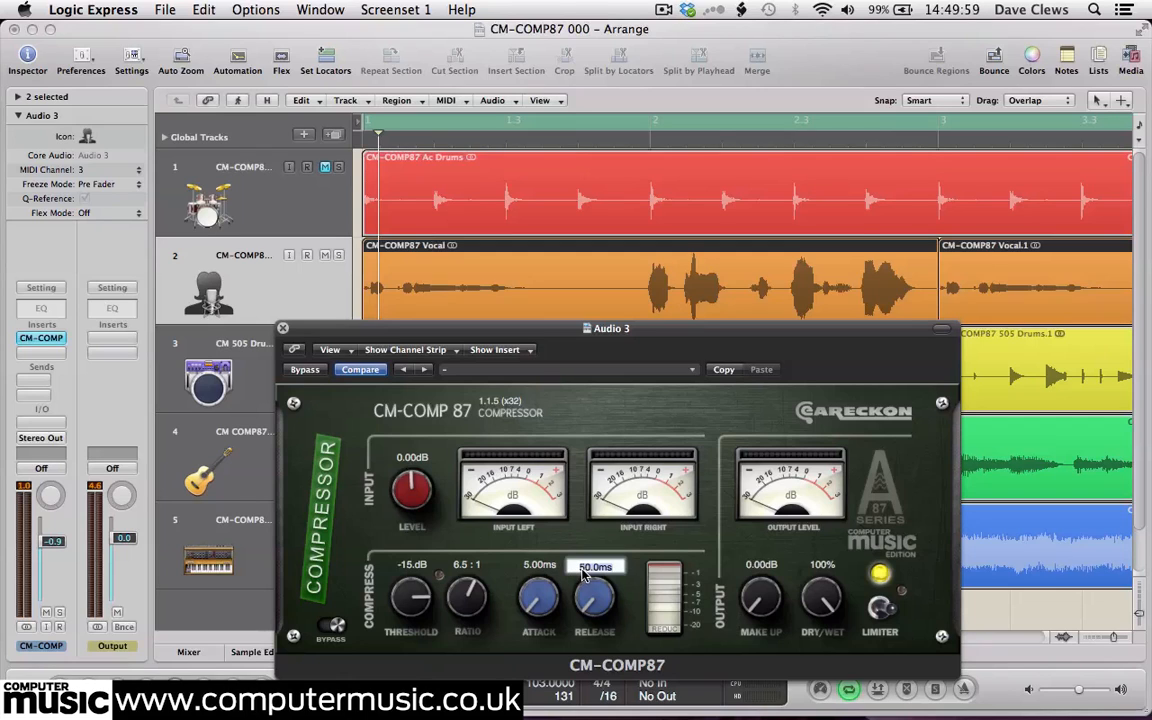
text(350)
key(Return)
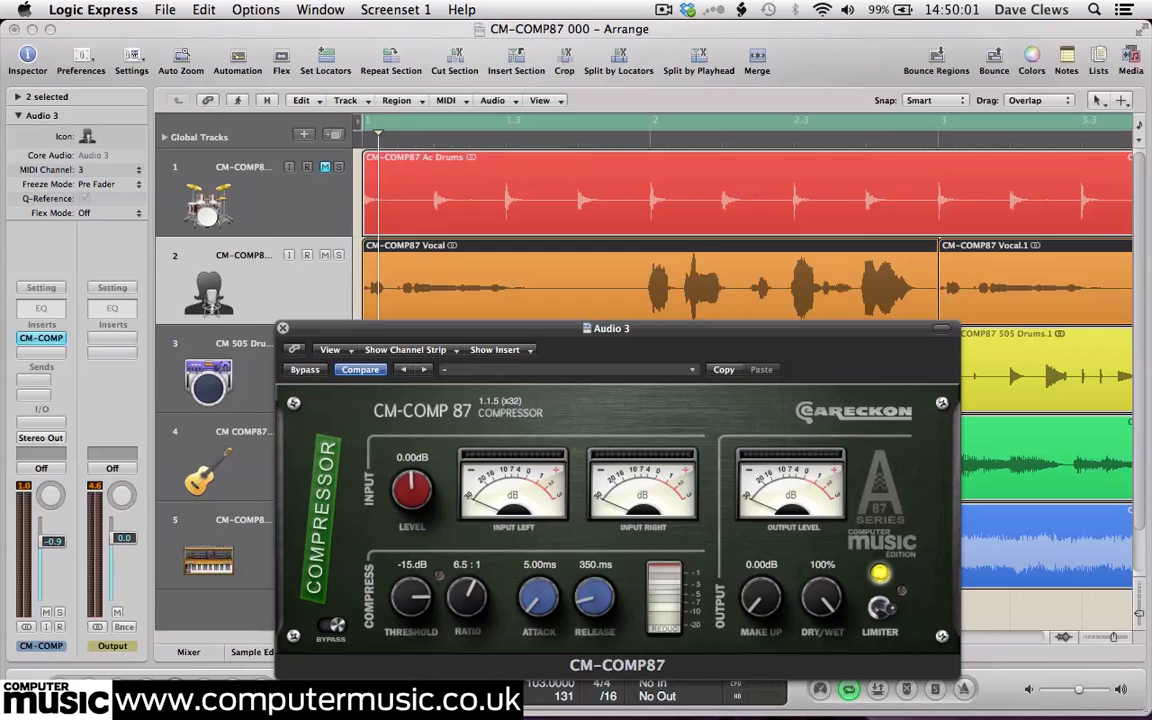
key(space)
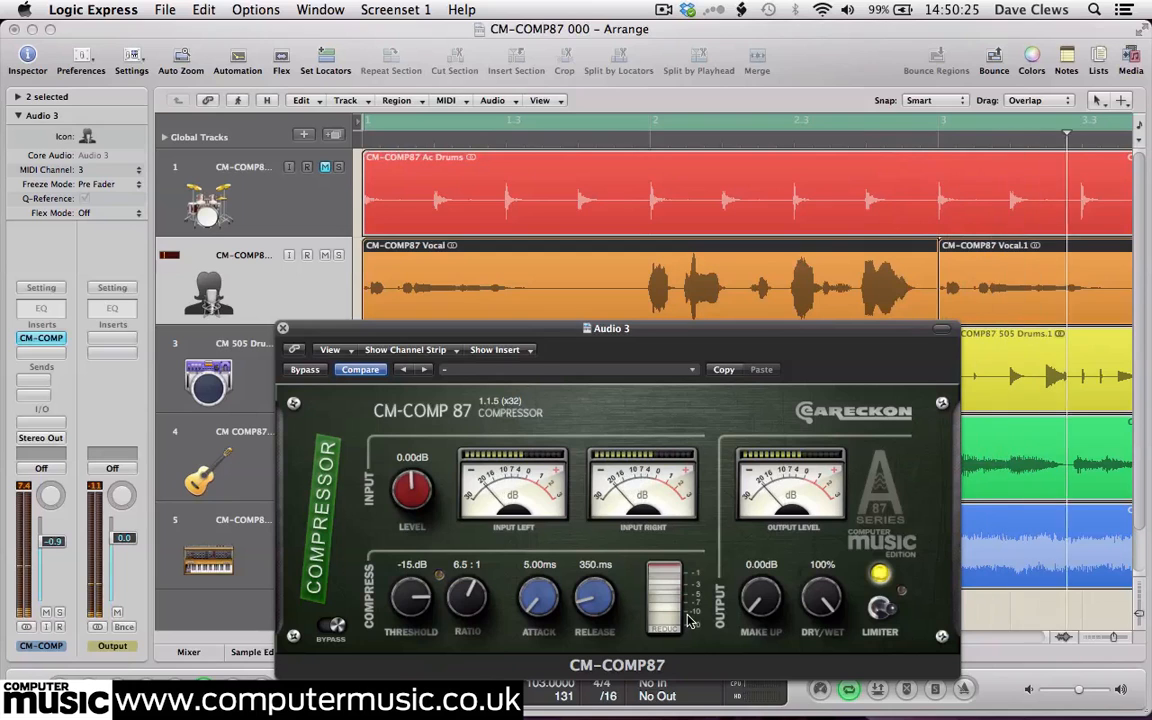
- Set the vocal compressor's make-up gain to 8 dB and its dry/wet mix to 60%
key(space)
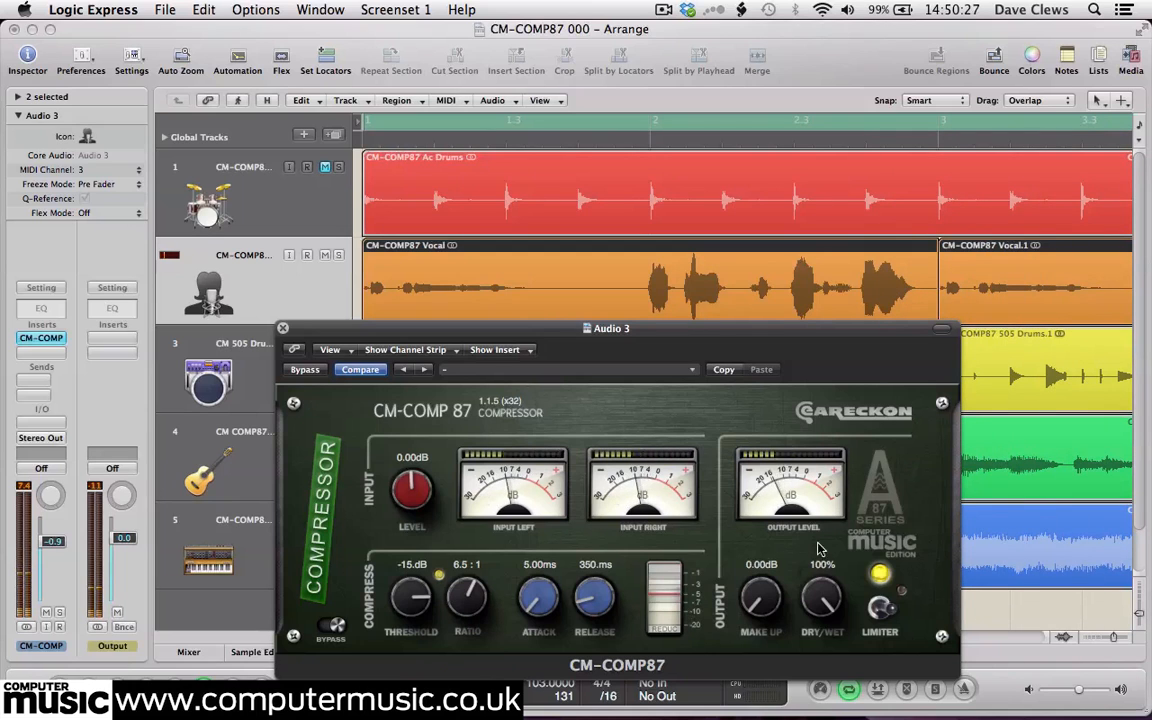
double_click(765, 567)
key(Return)
key(space)
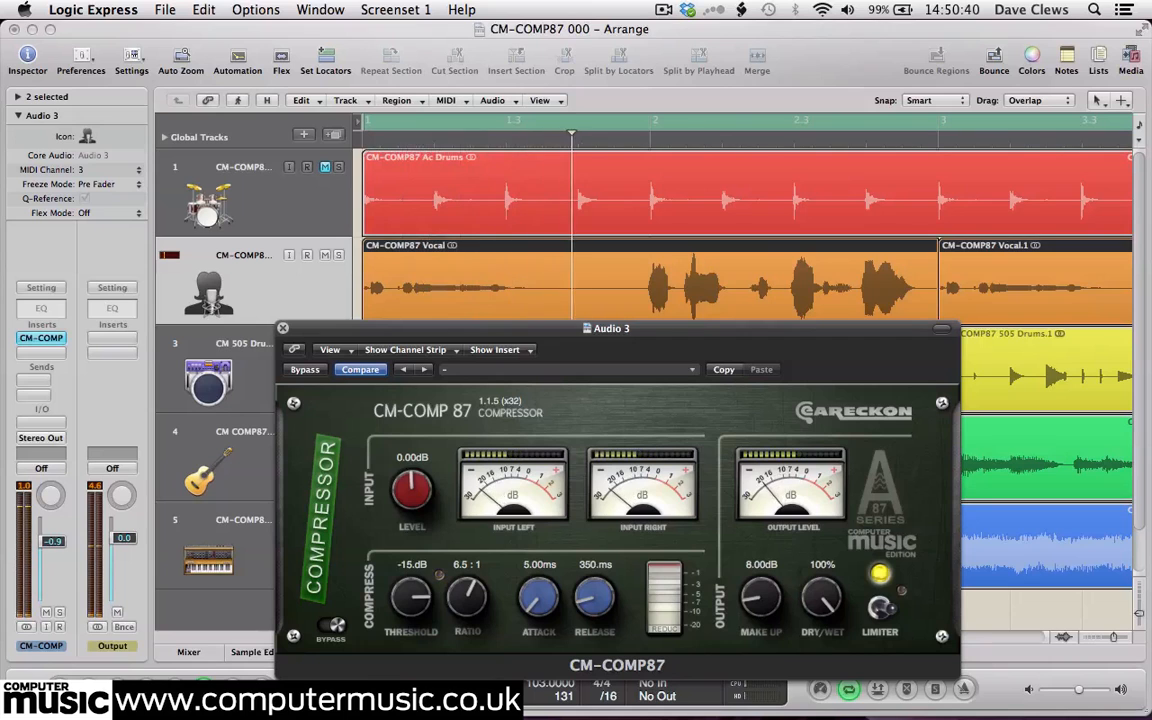
double_click(822, 565)
text(60)
key(Return)
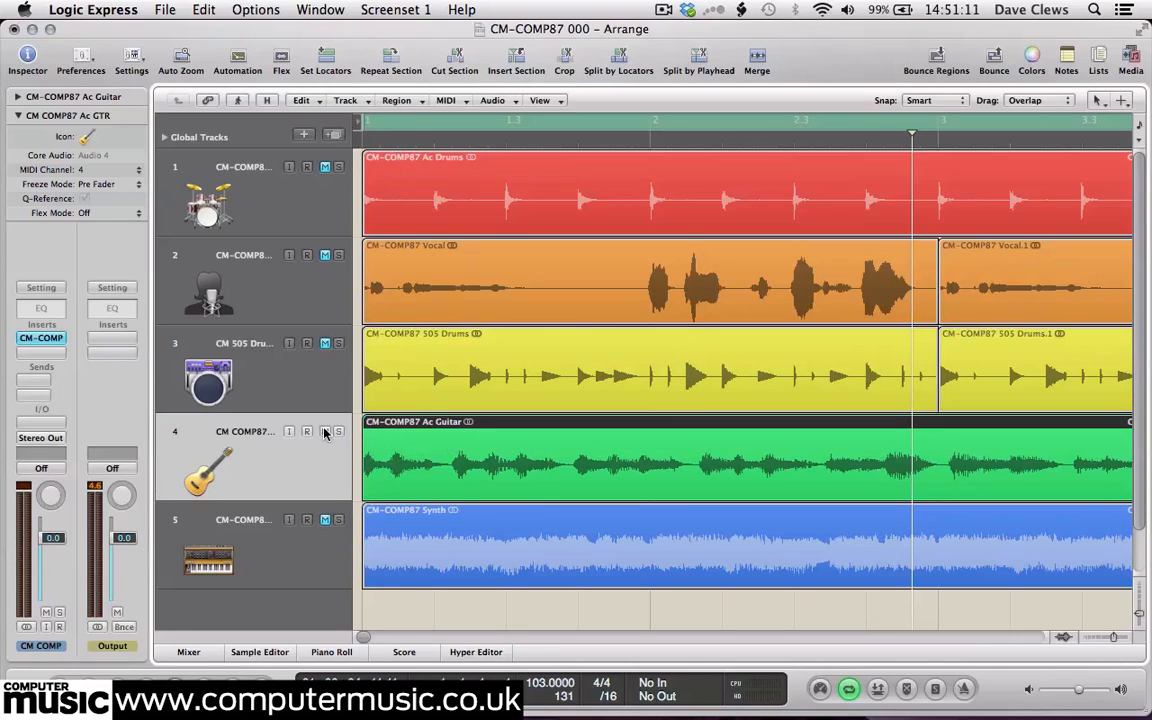
- Open the acoustic guitar track's CM-COMP87 compressor, play the part and set the threshold to -16 dB
click(41, 339)
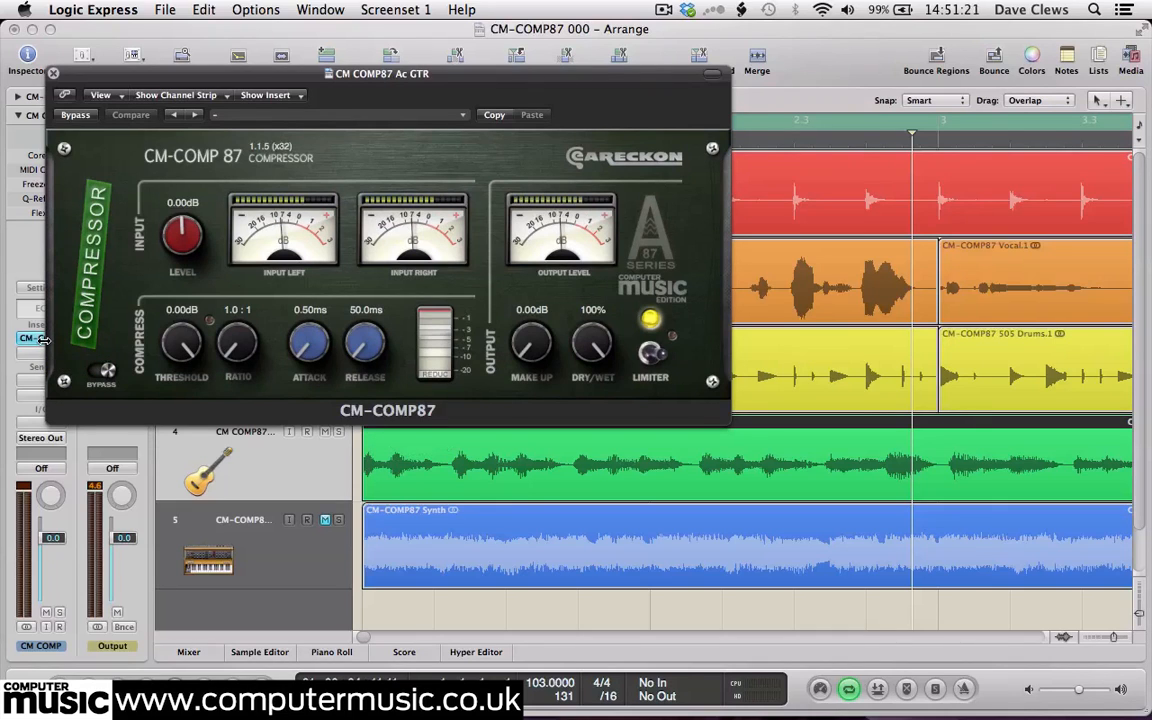
key(space)
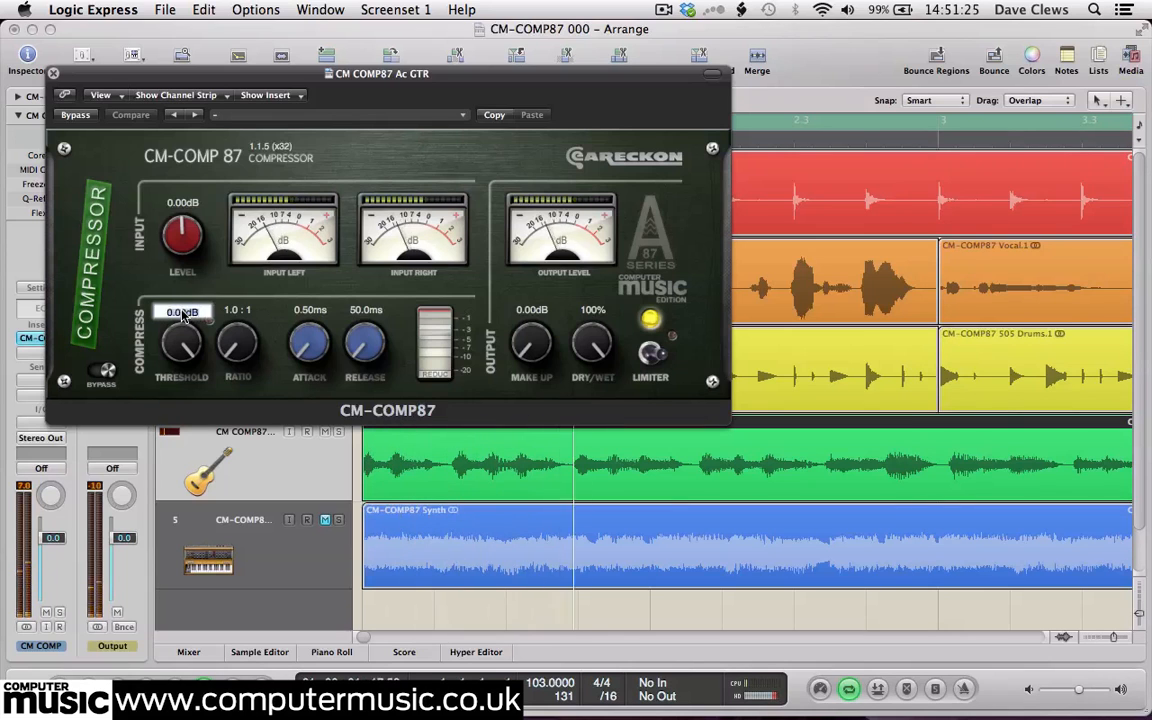
text(-16)
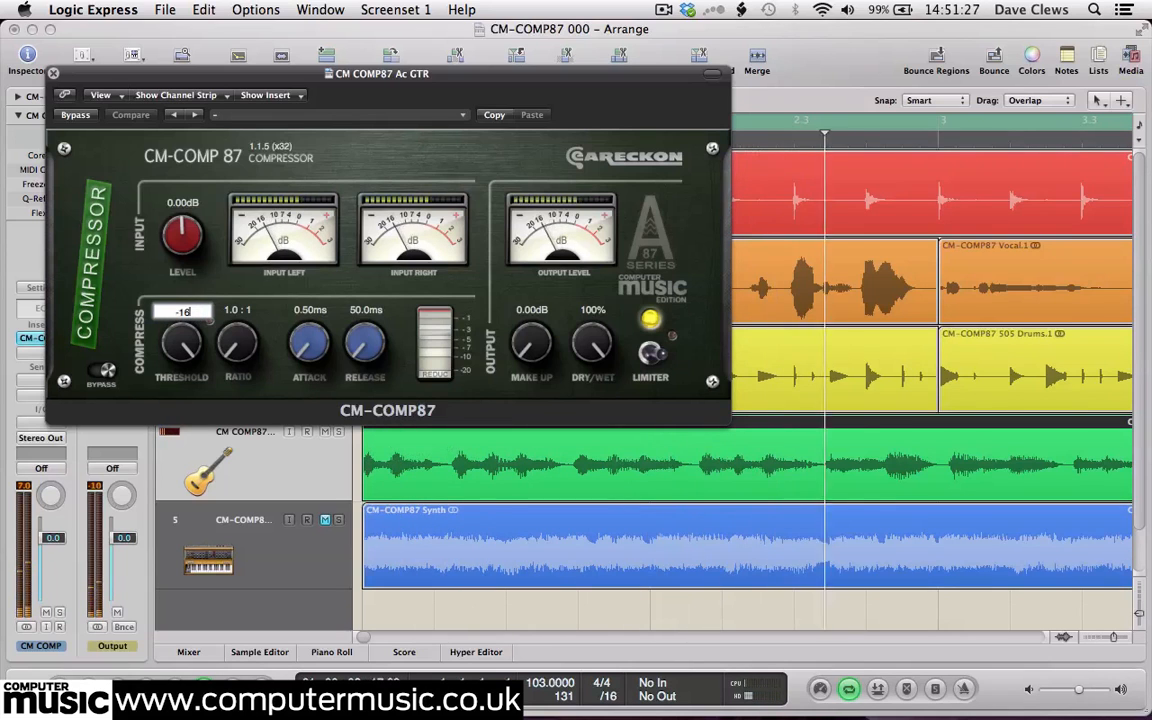
key(Return)
drag(397, 77, 711, 72)
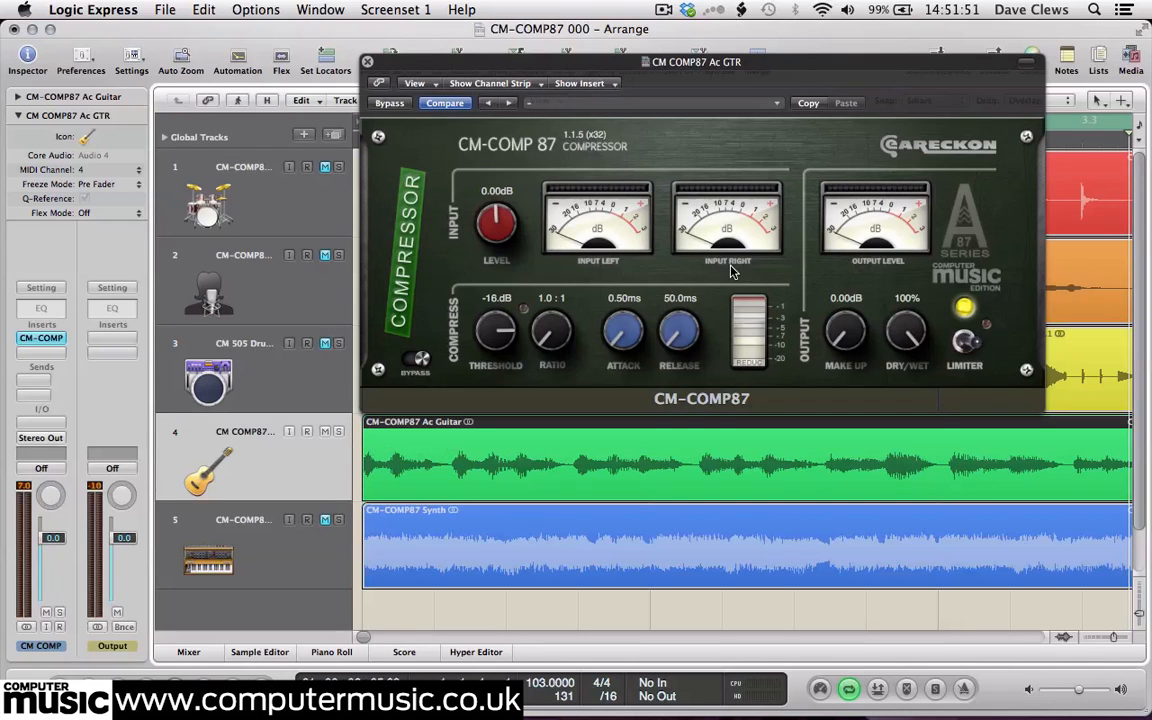
- Set the acoustic guitar compressor's ratio to 3.0:1 and its make-up gain to 4 dB
double_click(553, 310)
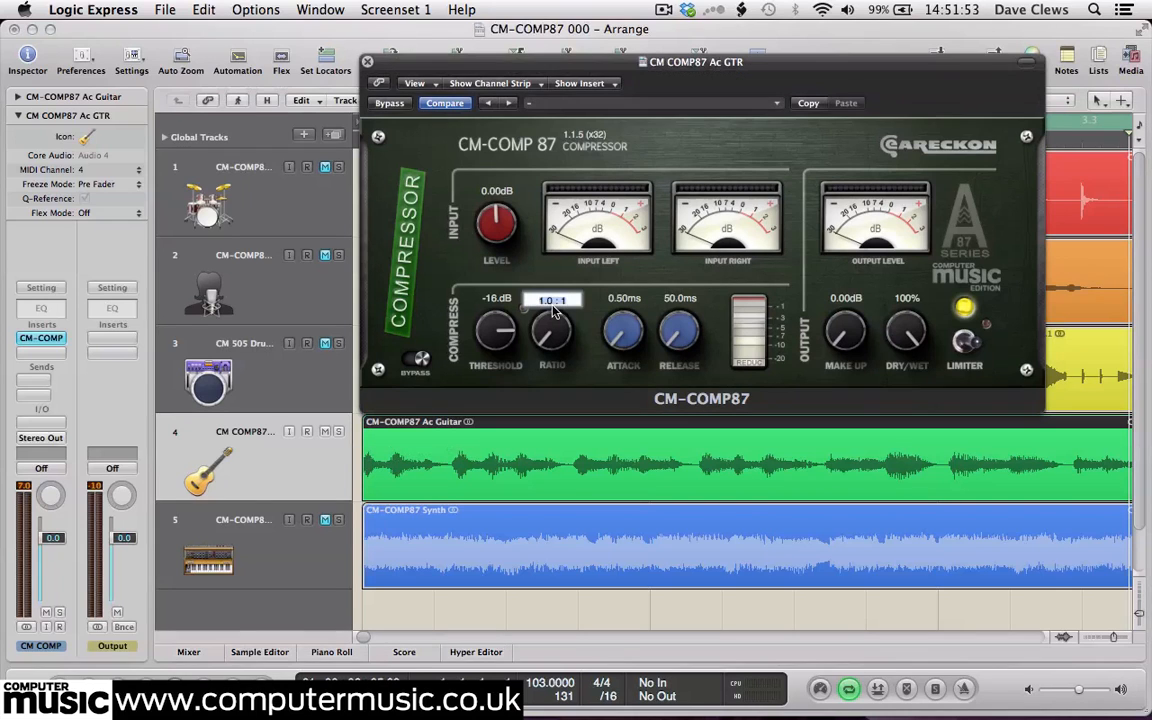
text(3)
key(Return)
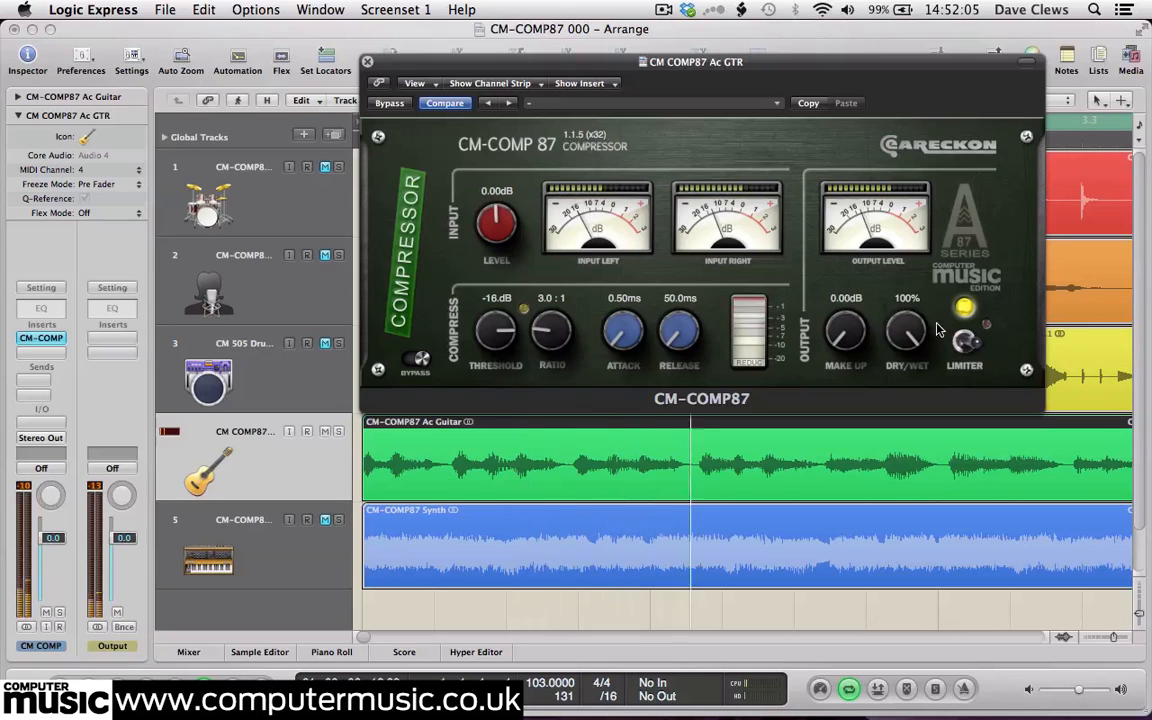
click(853, 301)
text(4)
key(Return)
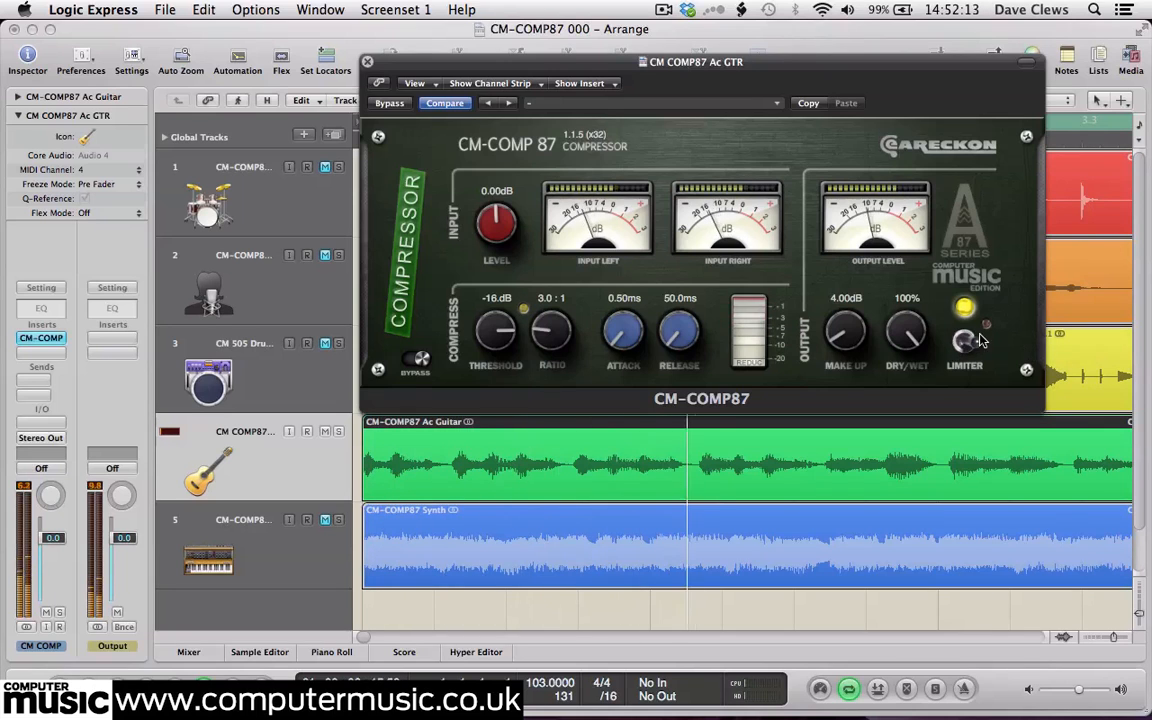
- Set the guitar compressor's dry/wet mix to 75% and toggle its bypass to compare the sound
double_click(907, 298)
text(75)
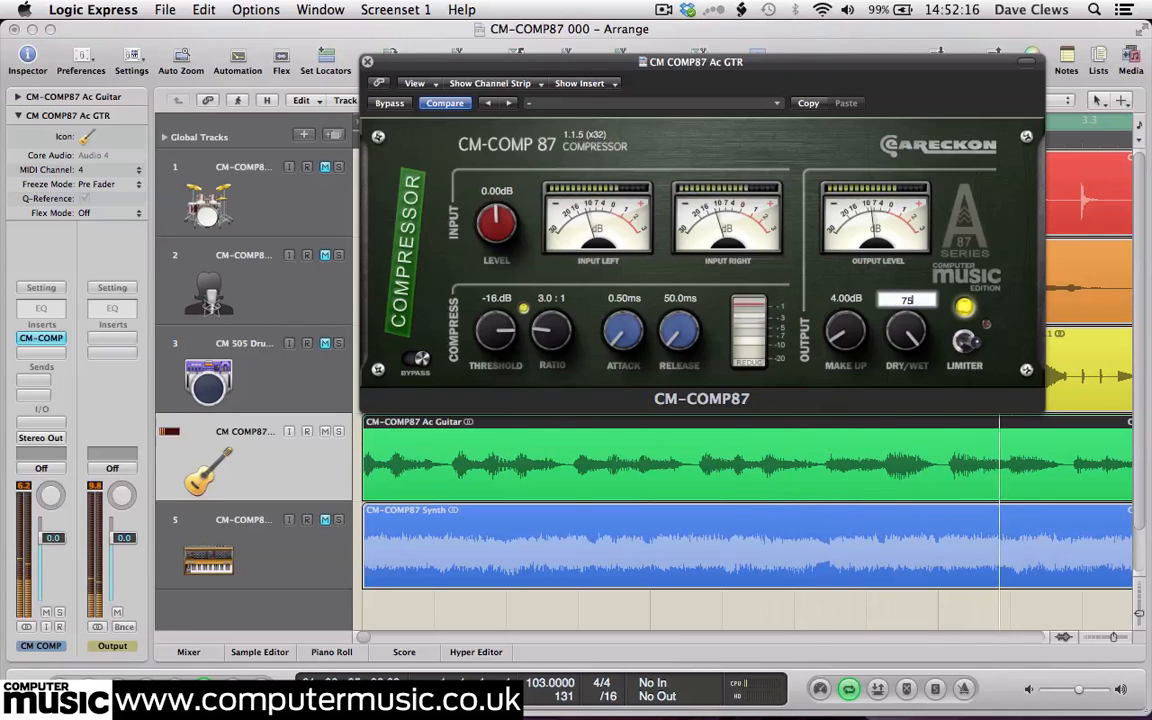
key(Return)
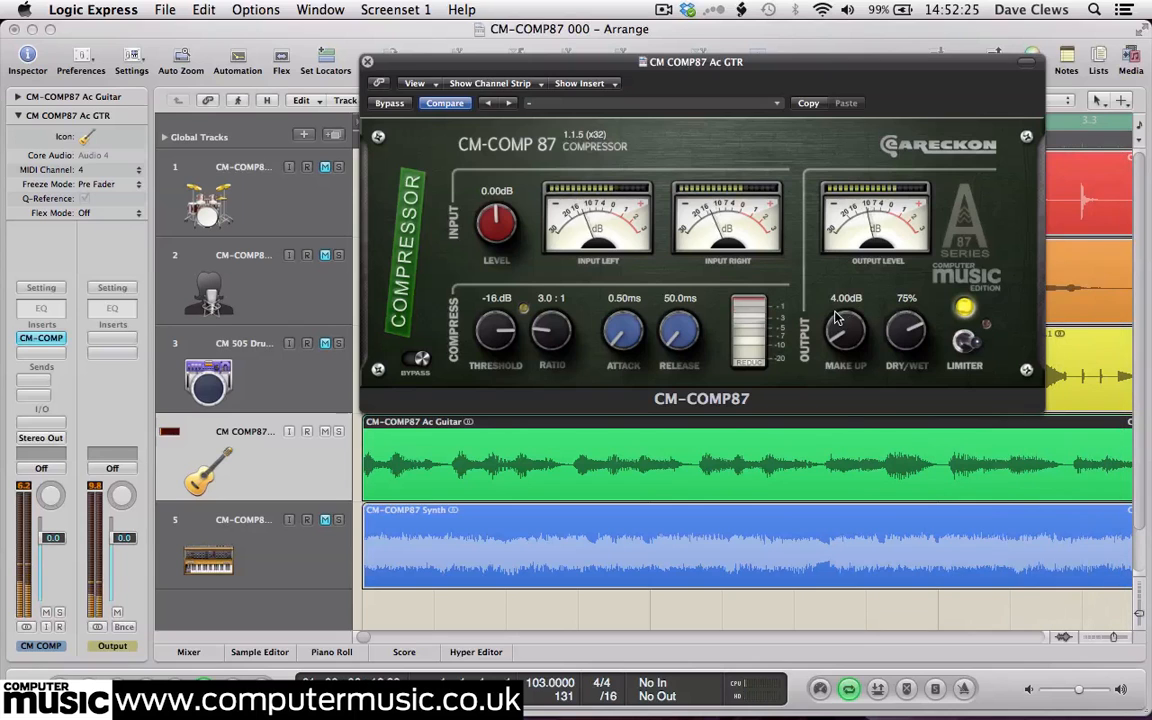
click(414, 360)
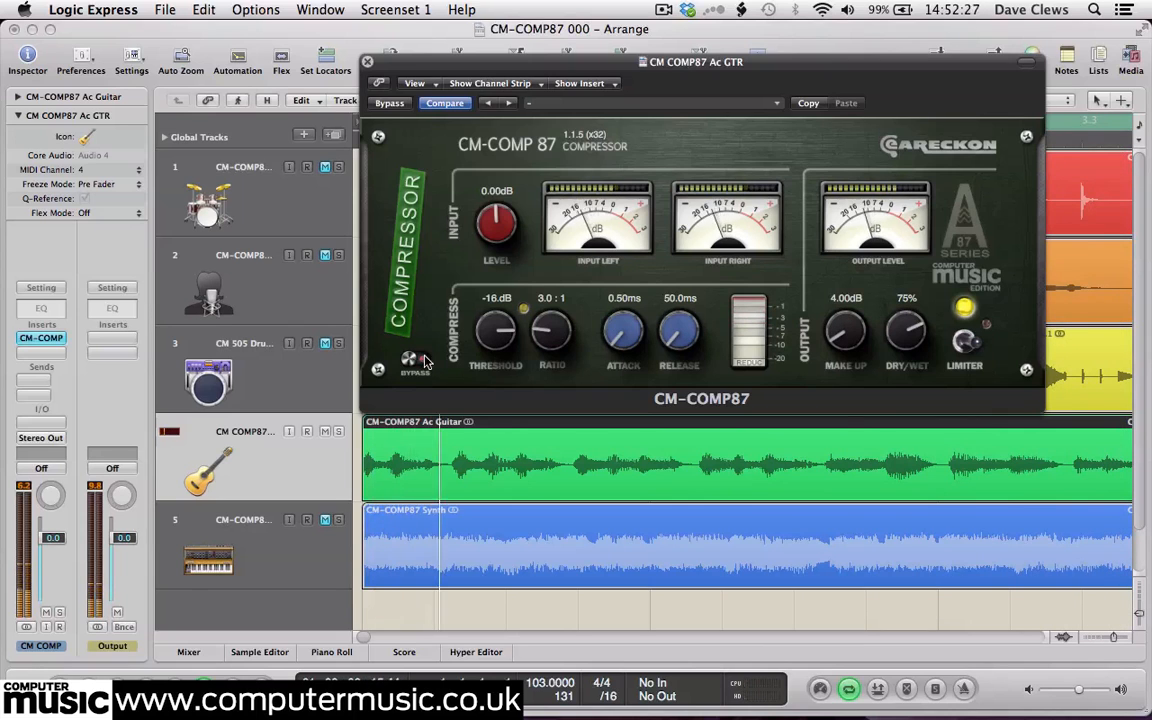
click(416, 361)
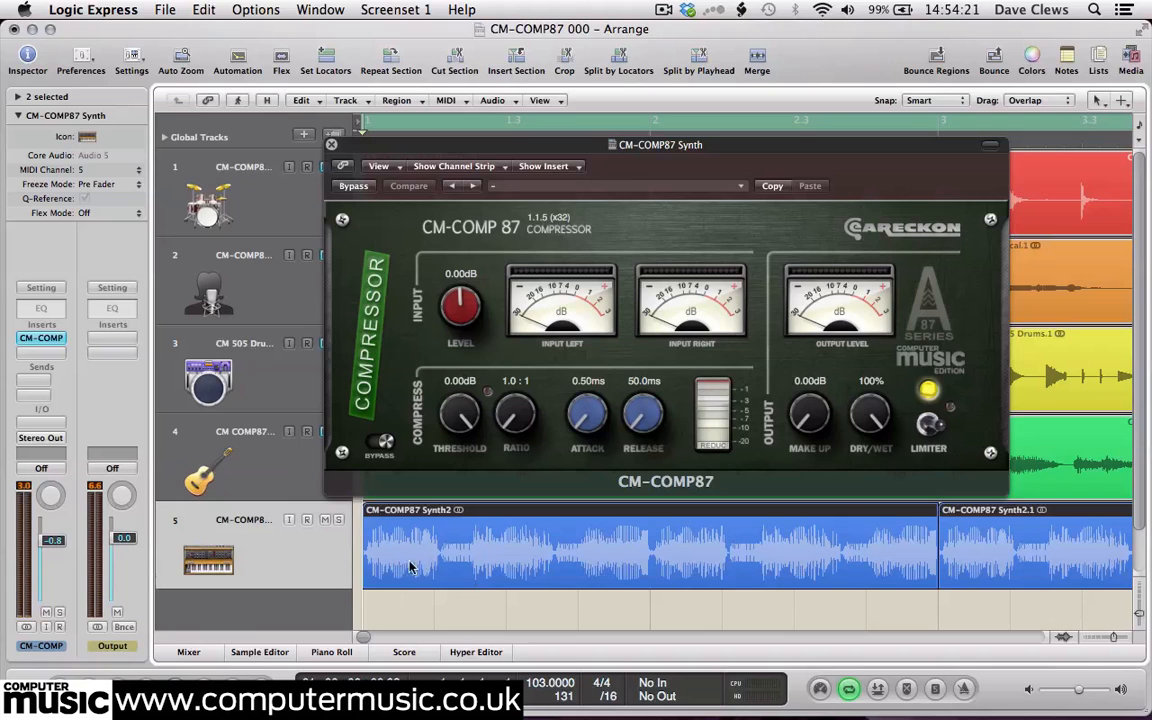
- Play back the synth track and set its compressor's input level to -2 dB and threshold to -14 dB
key(space)
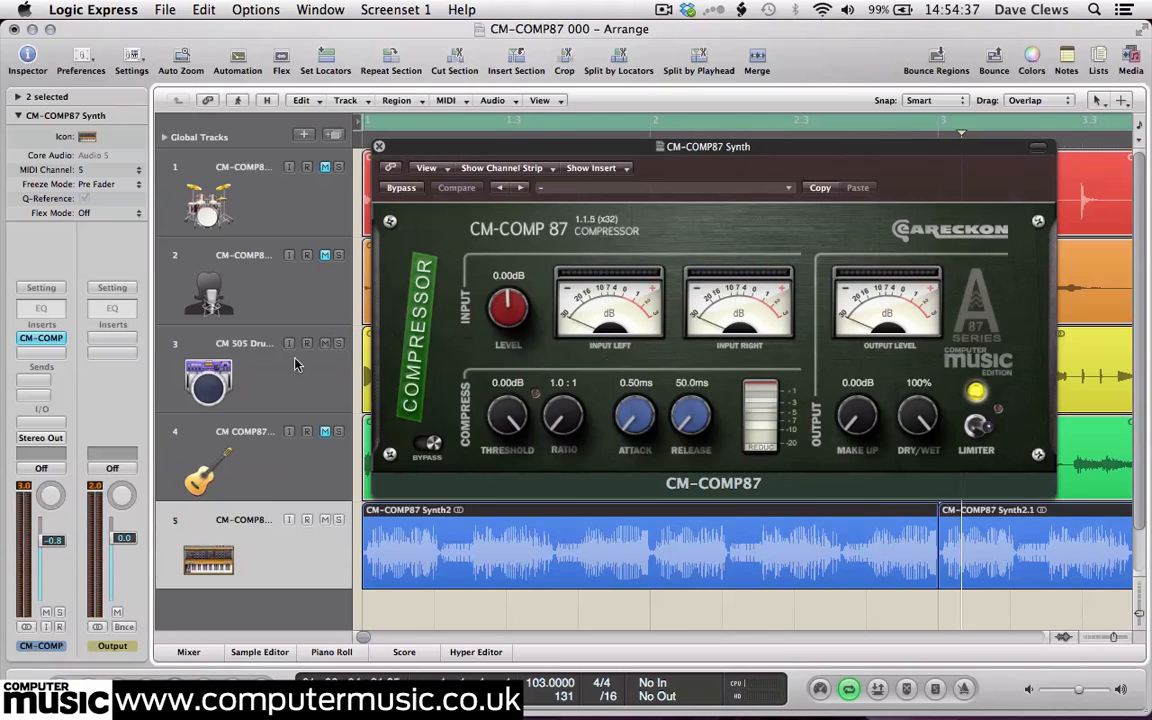
click(510, 282)
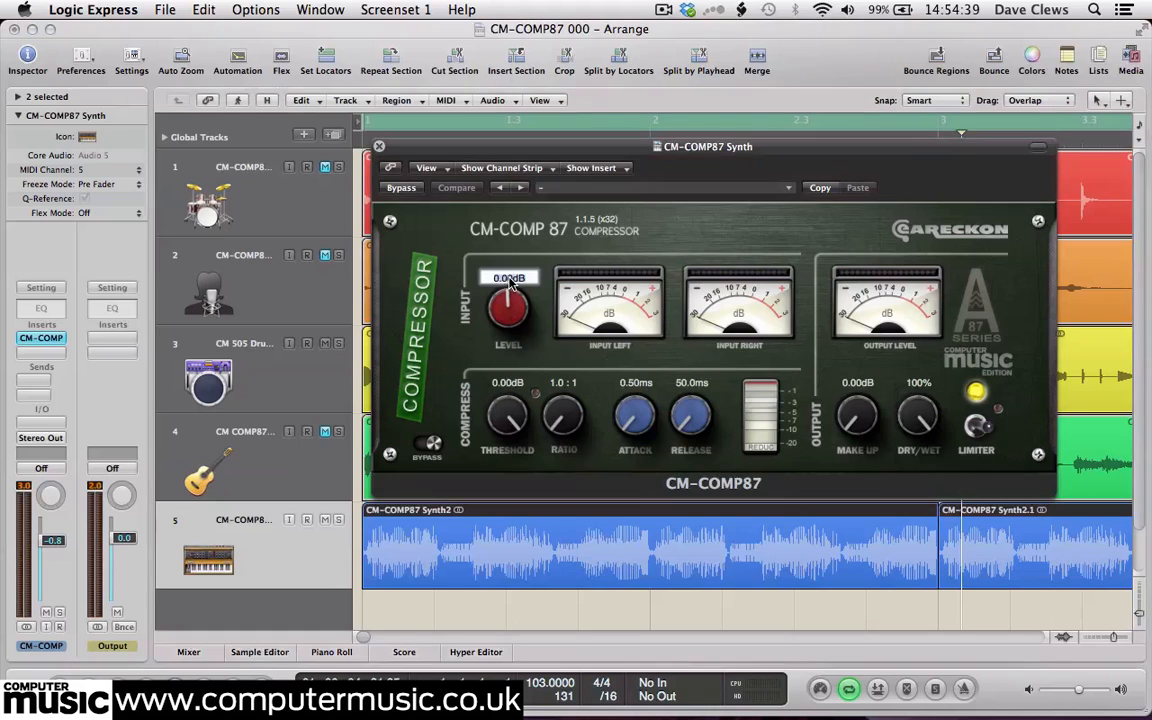
text(-2)
key(Return)
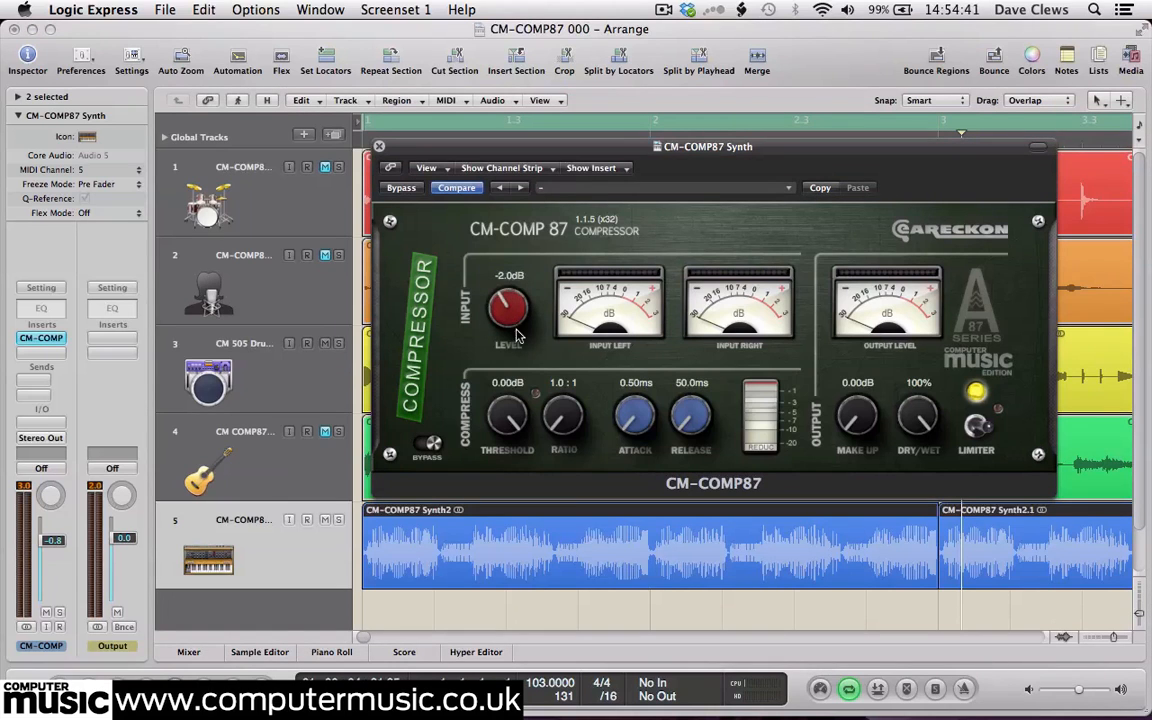
click(508, 382)
text(-1)
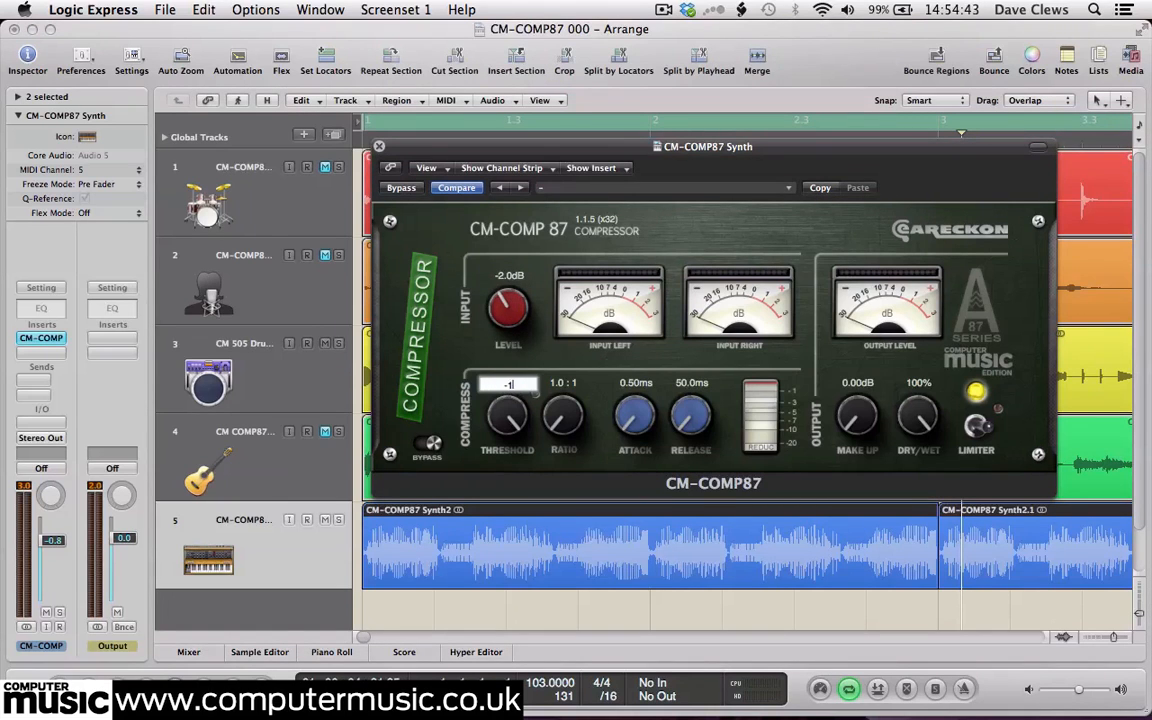
text(4)
key(Return)
key(space)
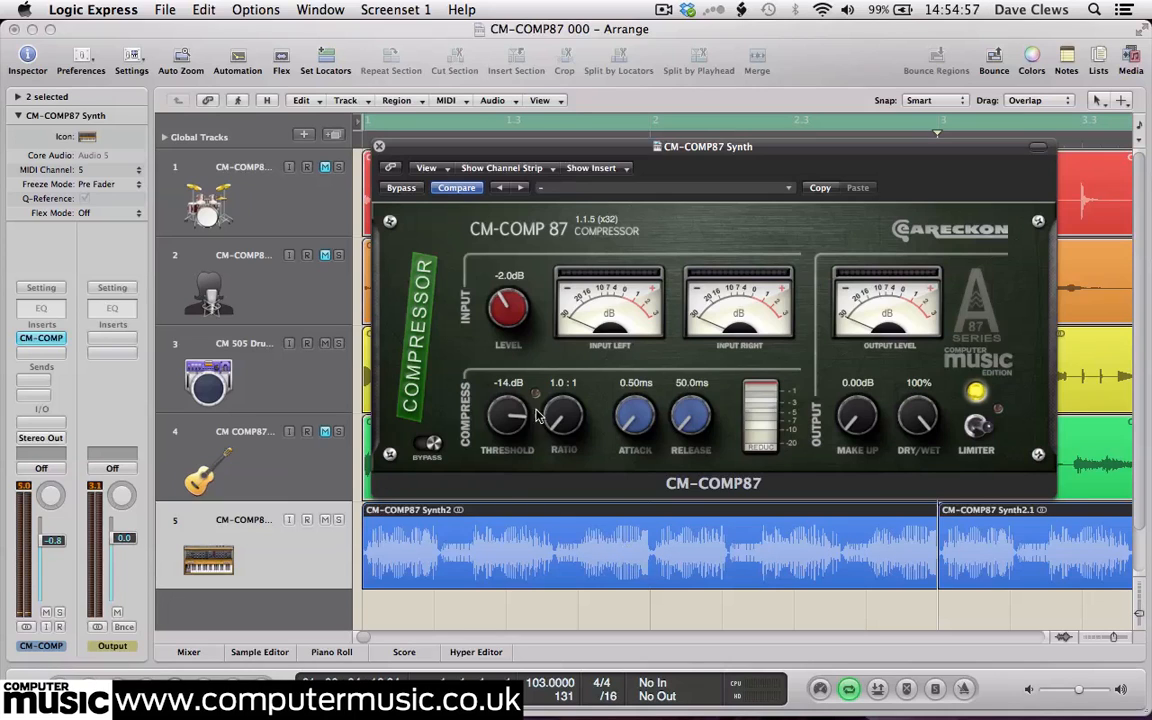
- Set the synth compressor's ratio to 9.0:1 and its make-up gain to 5 dB
double_click(565, 386)
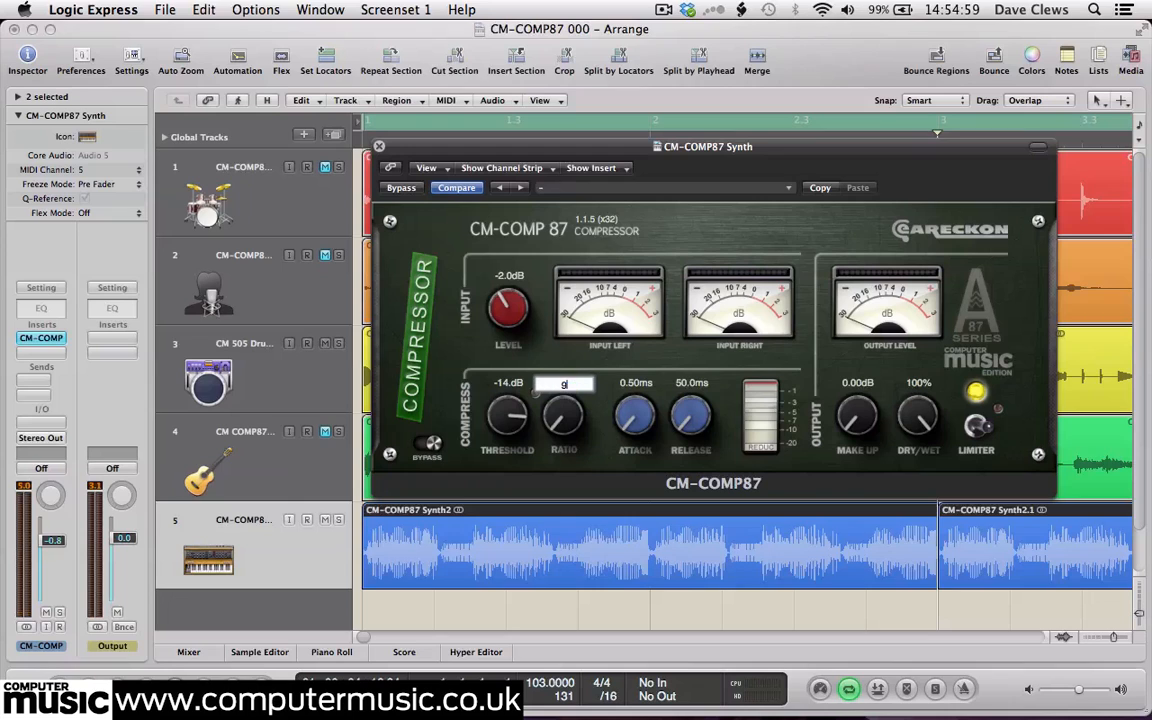
key(Return)
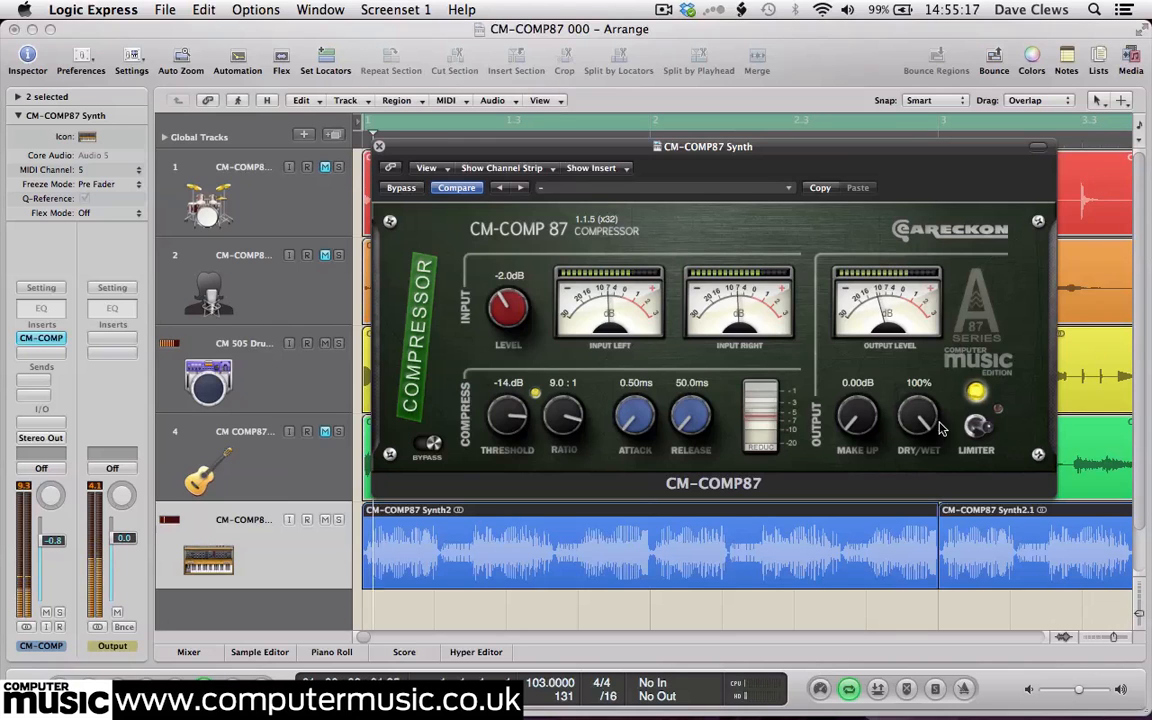
click(858, 385)
text(5)
key(Return)
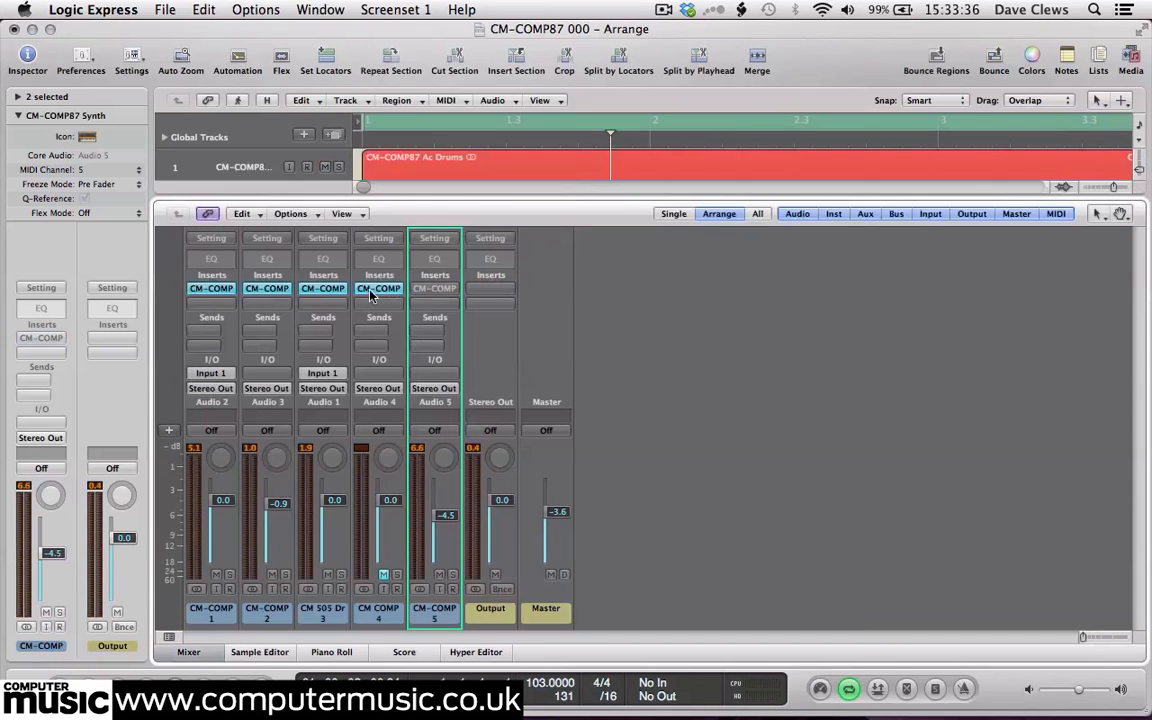
- Bypass and re-enable the tracks' CM-COMP87 inserts in the mixer to compare the mix with and without compression
click(326, 295)
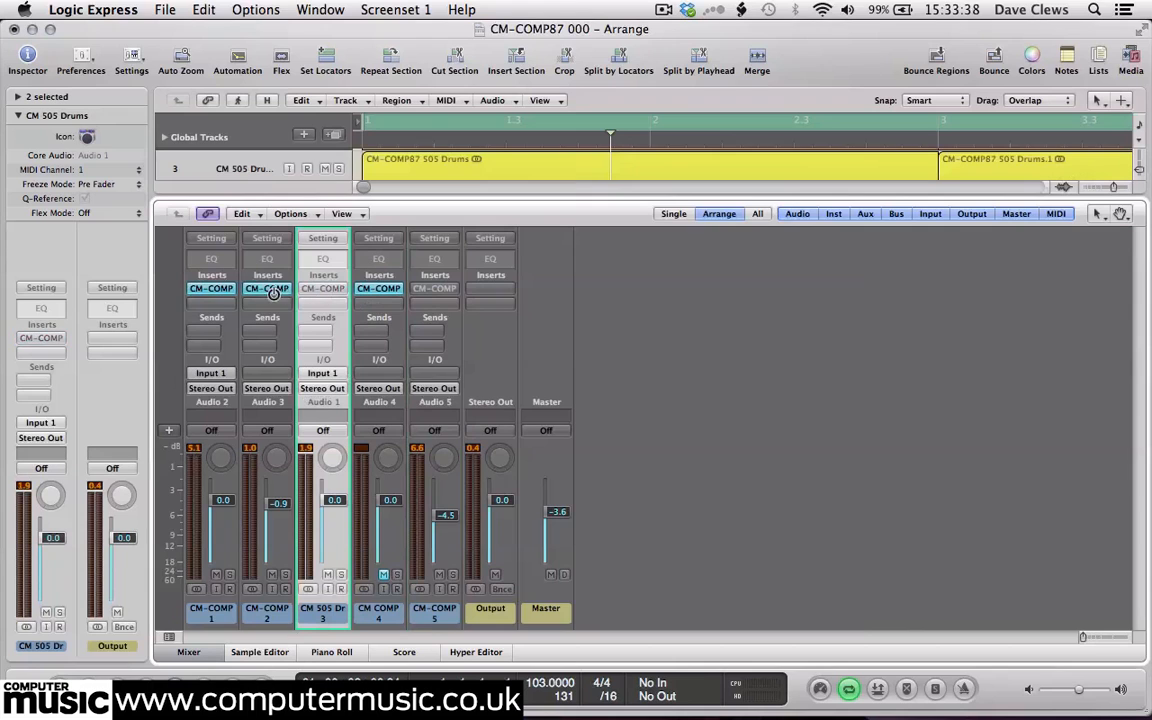
alt+click(221, 289)
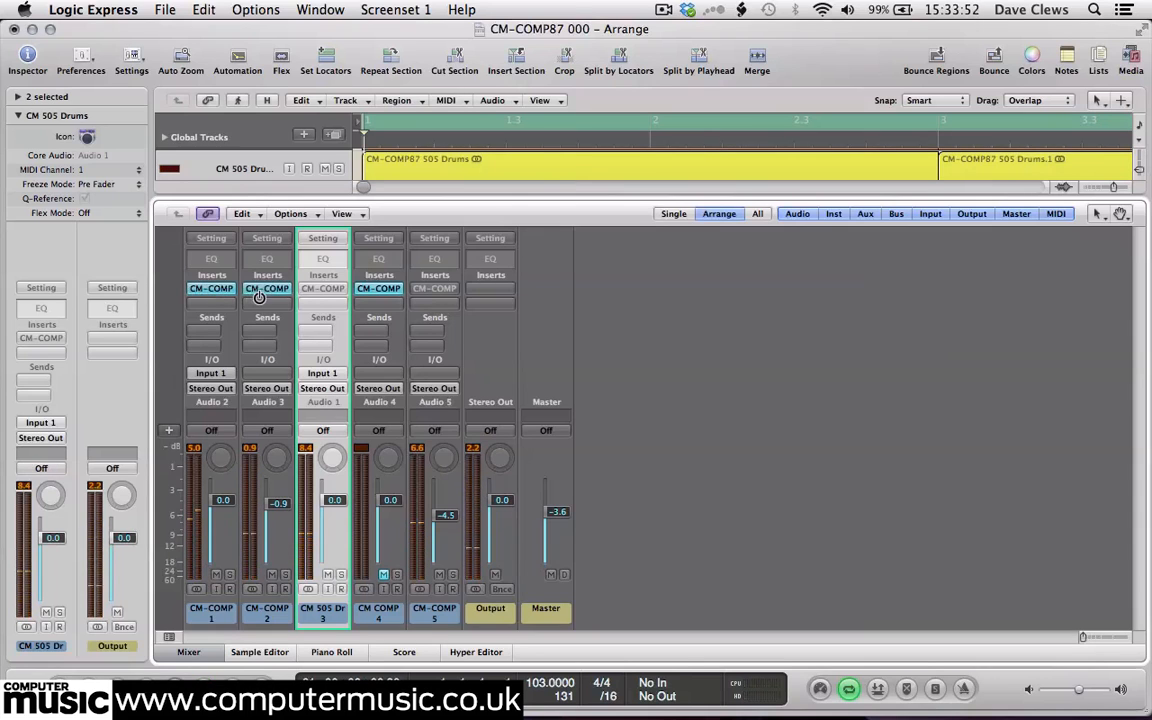
alt+click(323, 288)
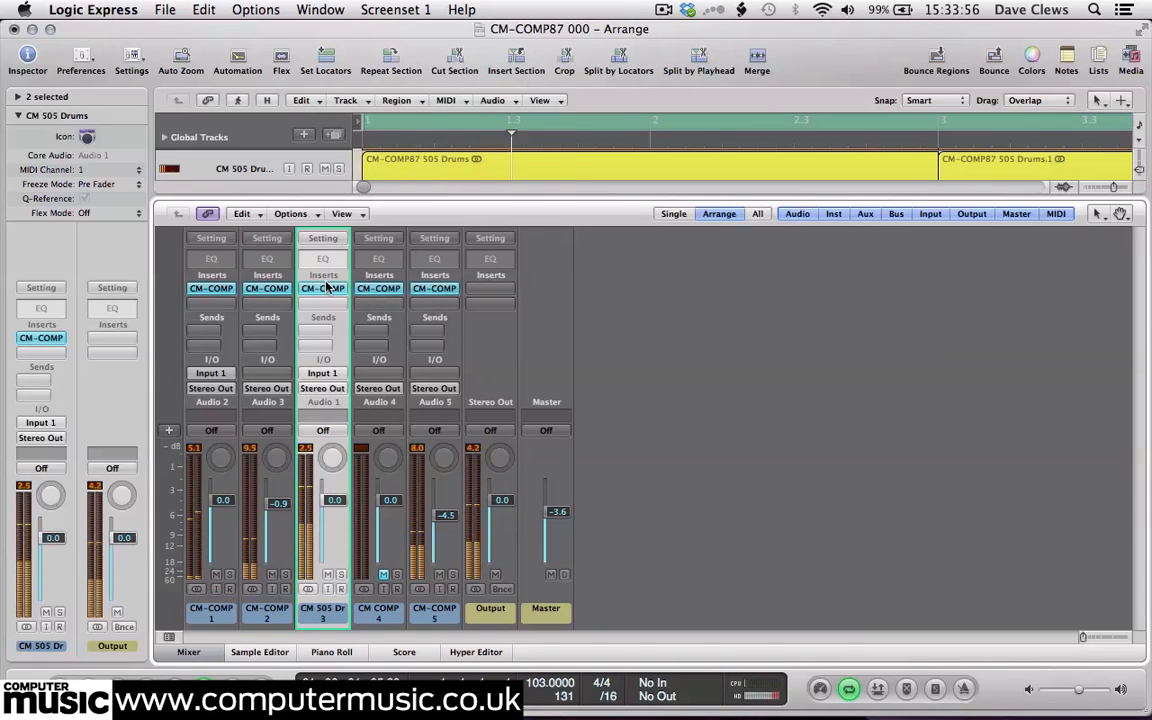